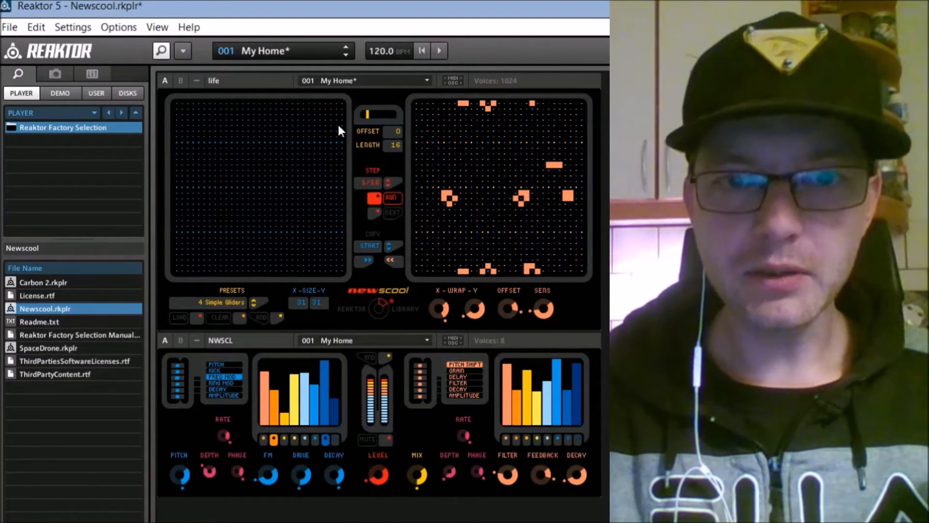
- Set the grid's X and Y size to 8 by 8 cells
drag(300, 305, 481, 310)
drag(625, 322, 337, 220)
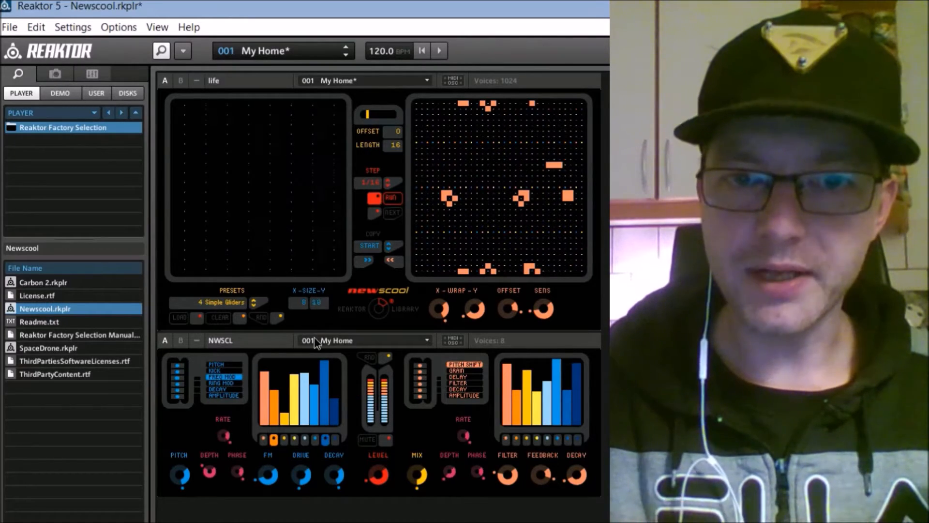
drag(341, 368, 335, 391)
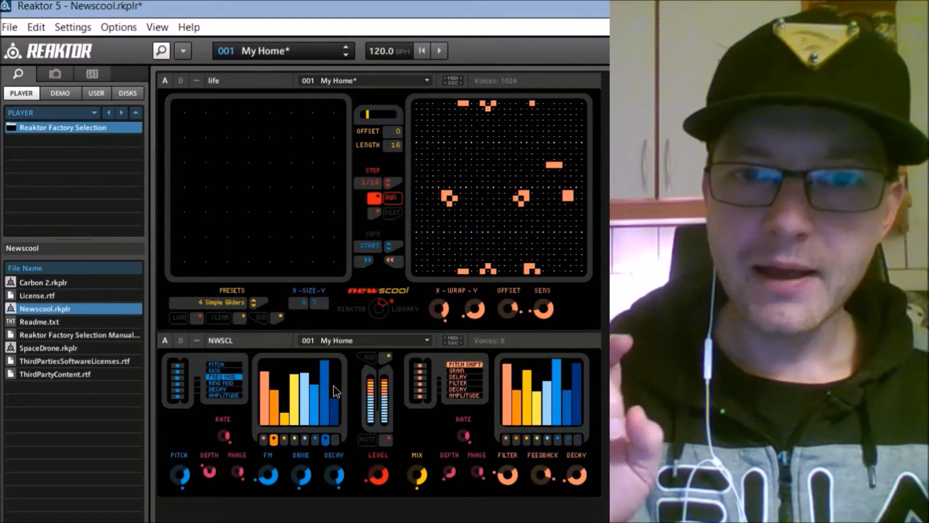
drag(336, 386, 338, 381)
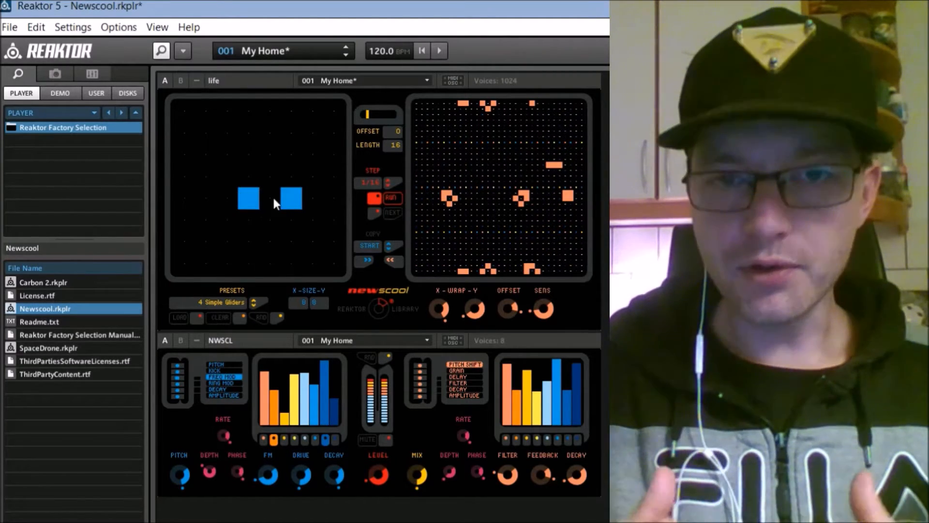
- Copy the four-cell L-shaped start pattern into the live grid and start playback
click(365, 261)
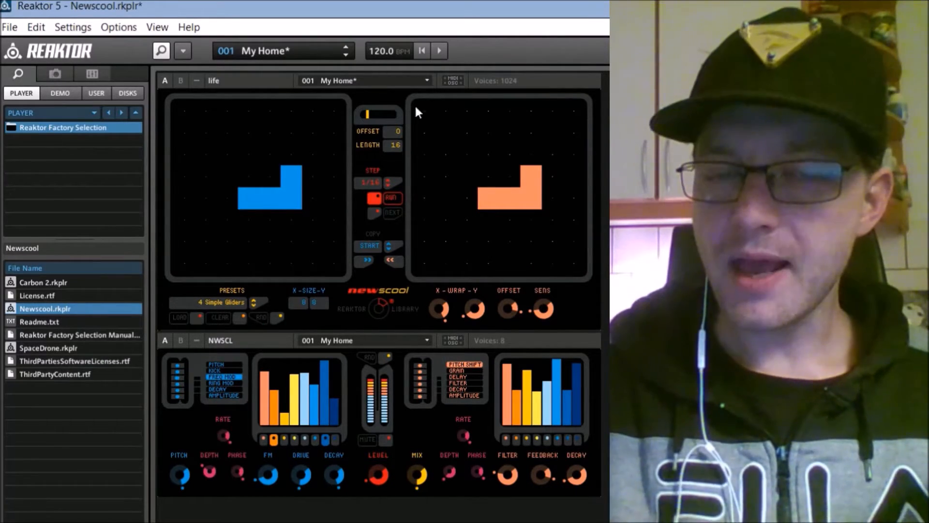
click(440, 54)
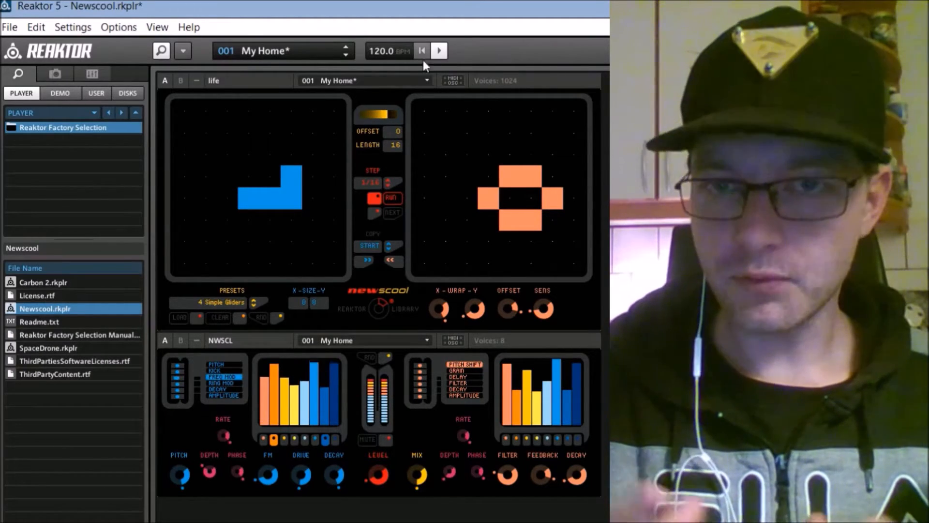
- Set the copy mode to LOOP and the loop length to 8
click(369, 247)
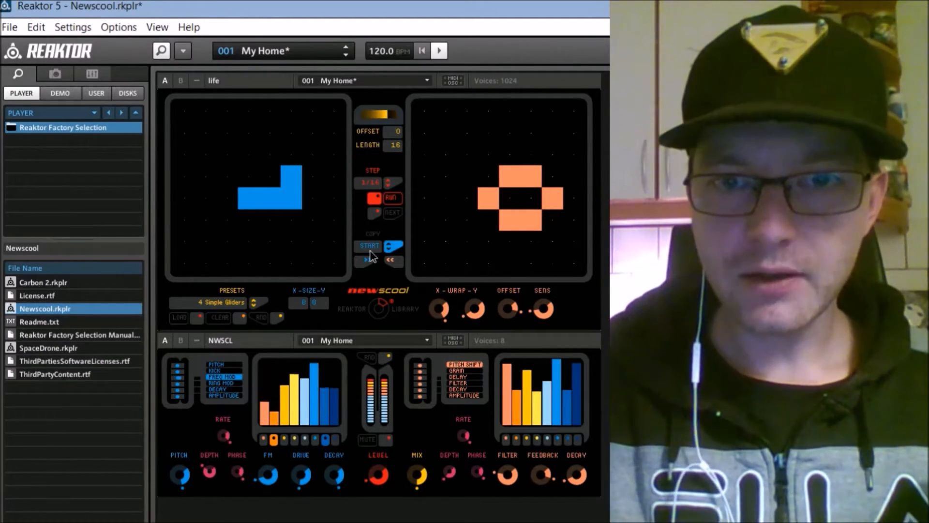
click(373, 243)
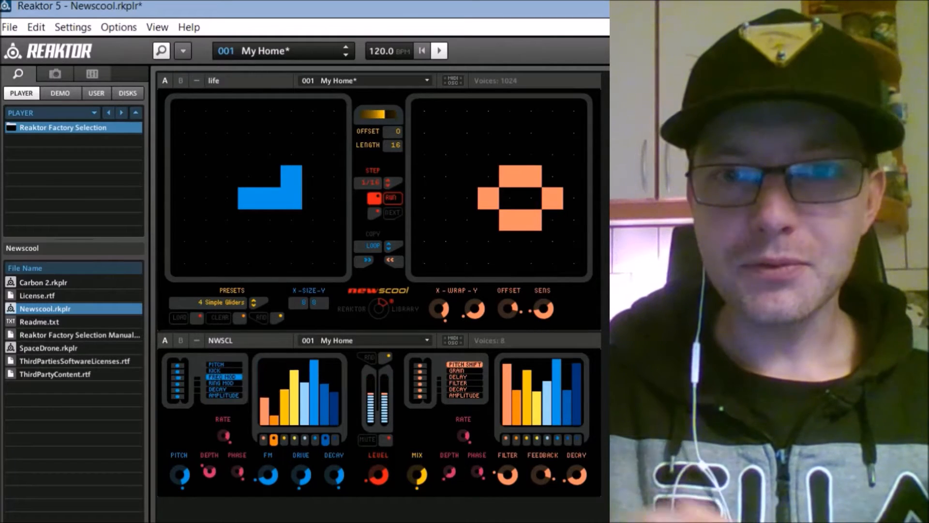
drag(393, 144, 396, 155)
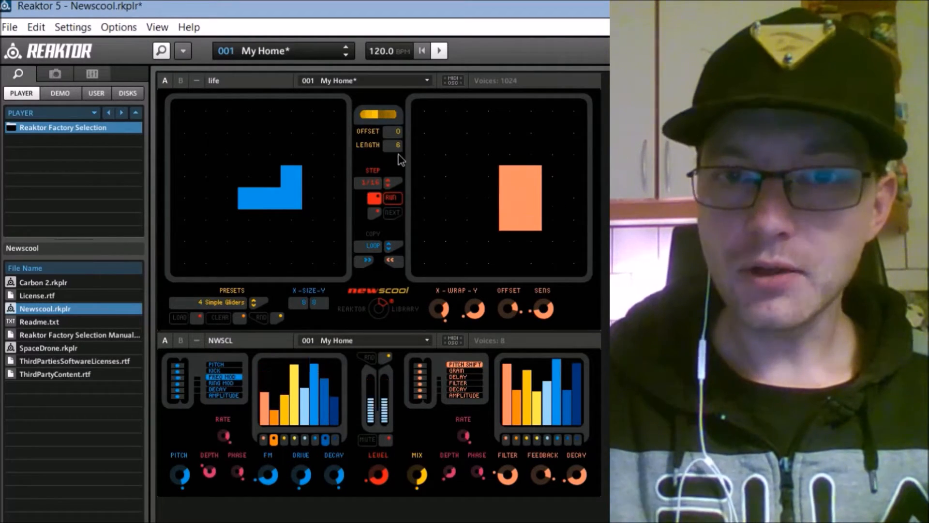
drag(398, 154, 394, 152)
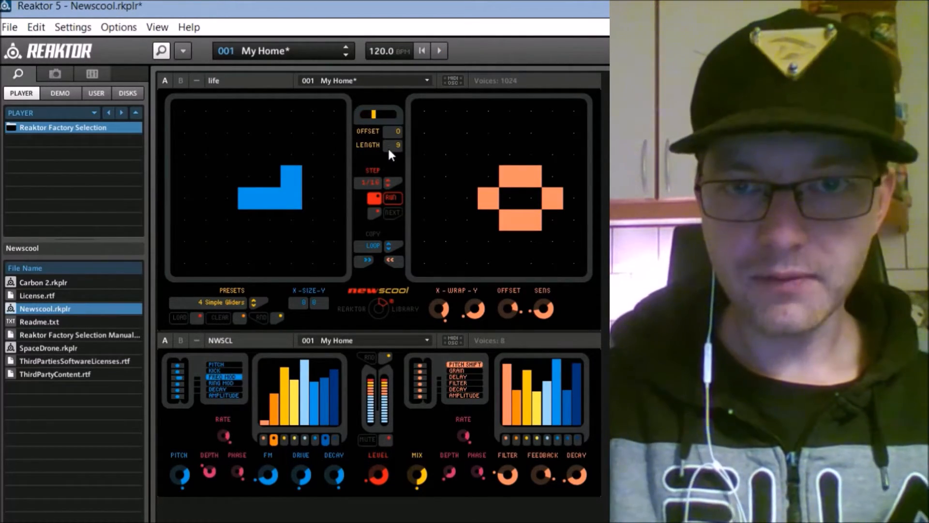
drag(401, 146, 407, 153)
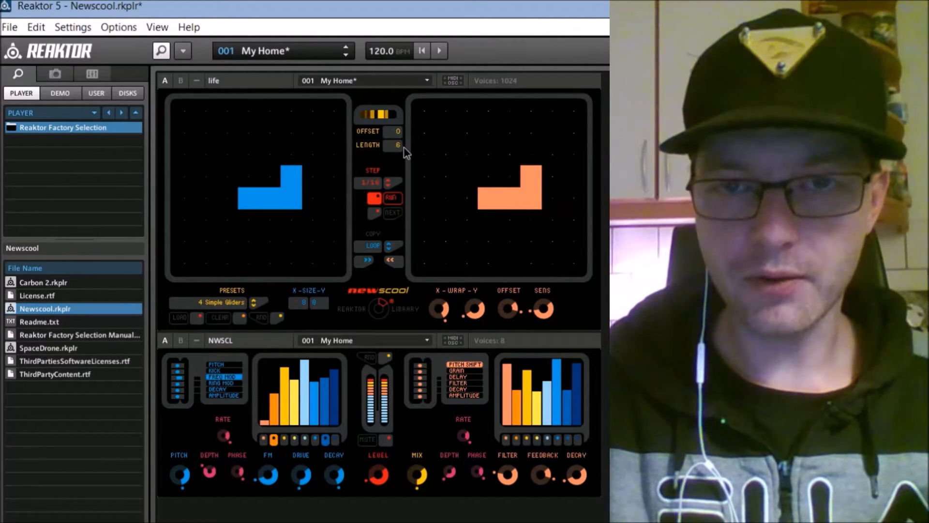
mouse_move(405, 148)
mouse_down()
mouse_move(409, 134)
mouse_move(403, 163)
mouse_move(411, 152)
mouse_up()
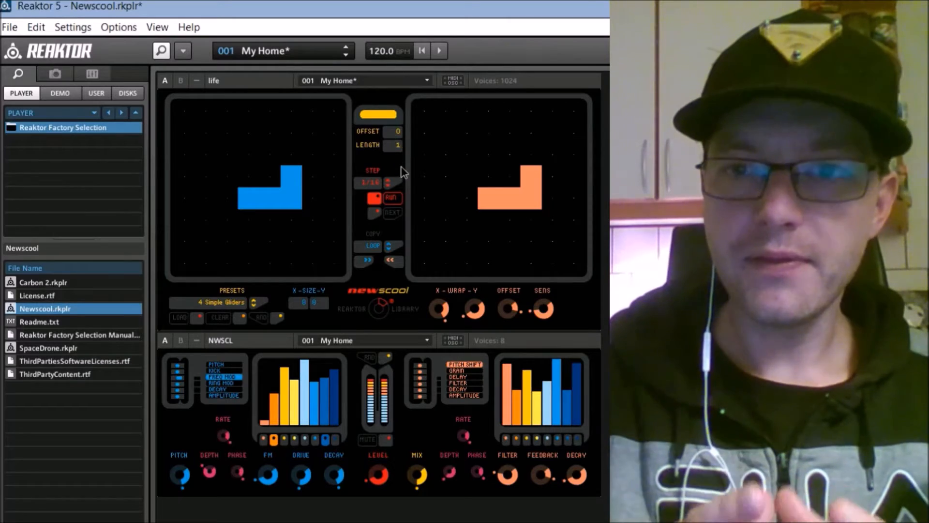
drag(401, 157, 401, 162)
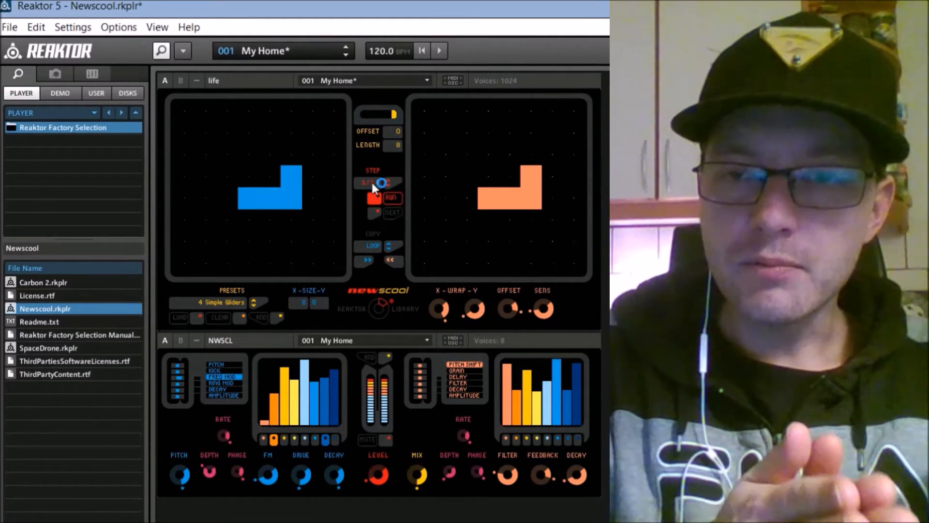
- Set the step rate to 1/8 and start playback again
click(372, 183)
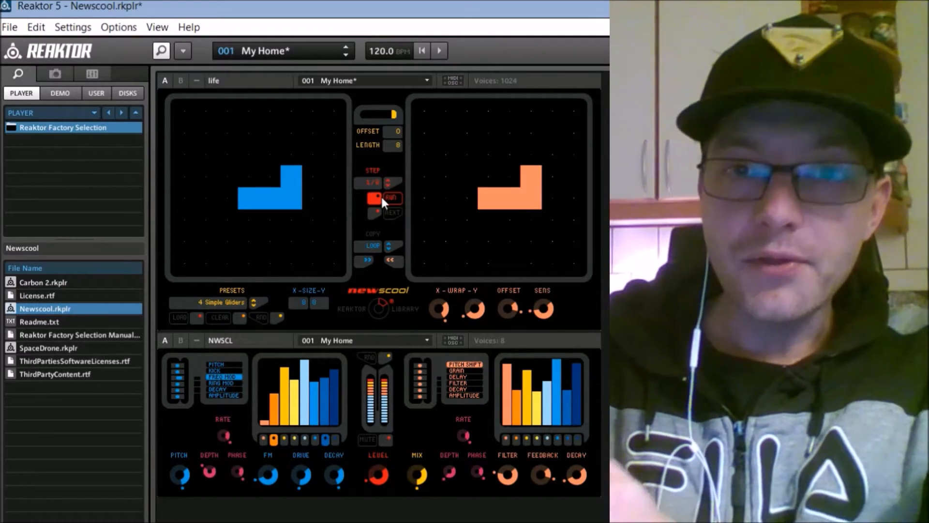
click(438, 50)
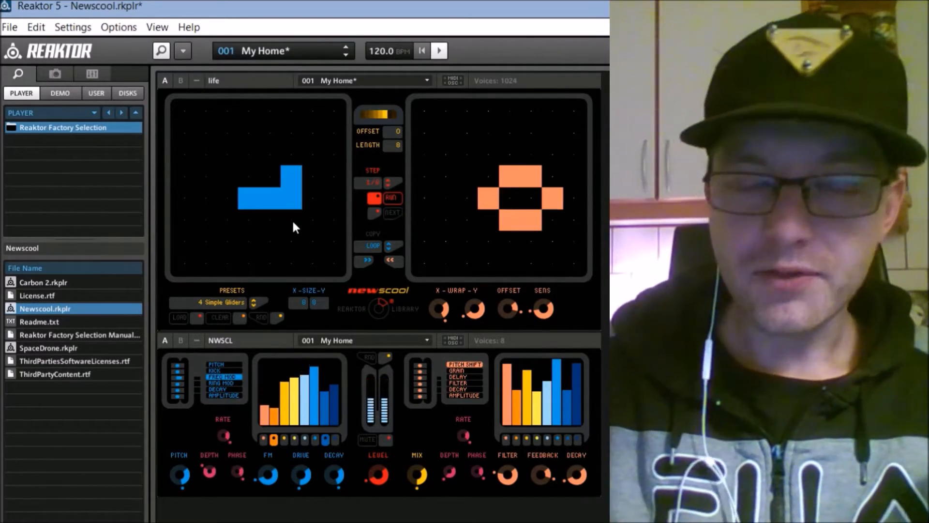
- Extend the blue start pattern into an H shape: two three-cell vertical bars joined by a horizontal row
click(293, 222)
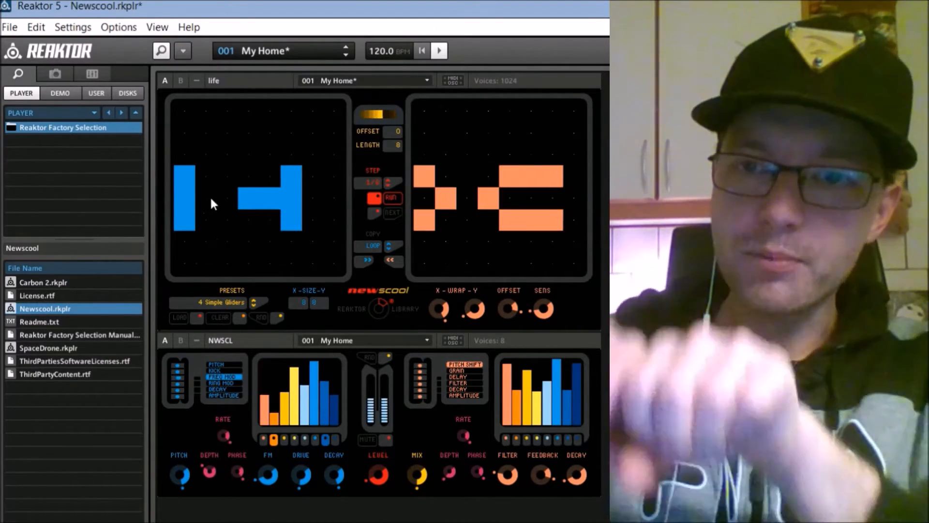
click(208, 196)
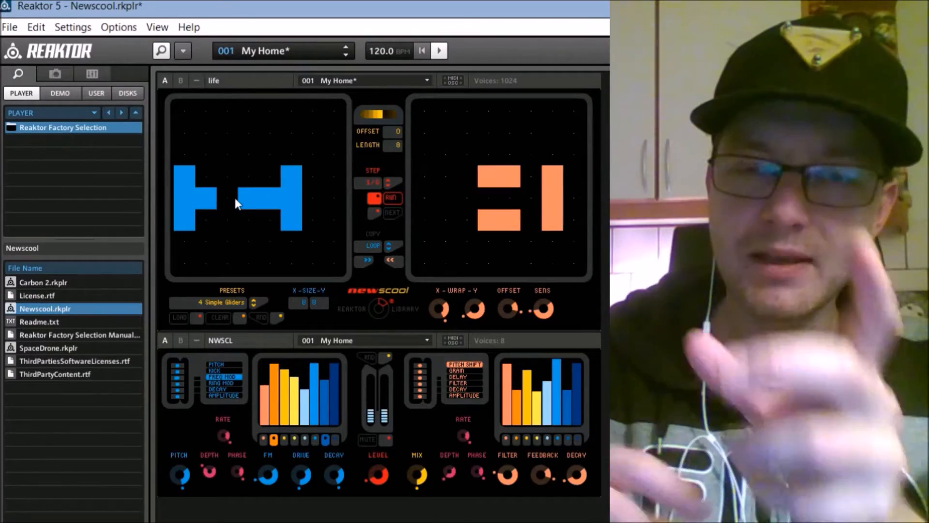
click(234, 198)
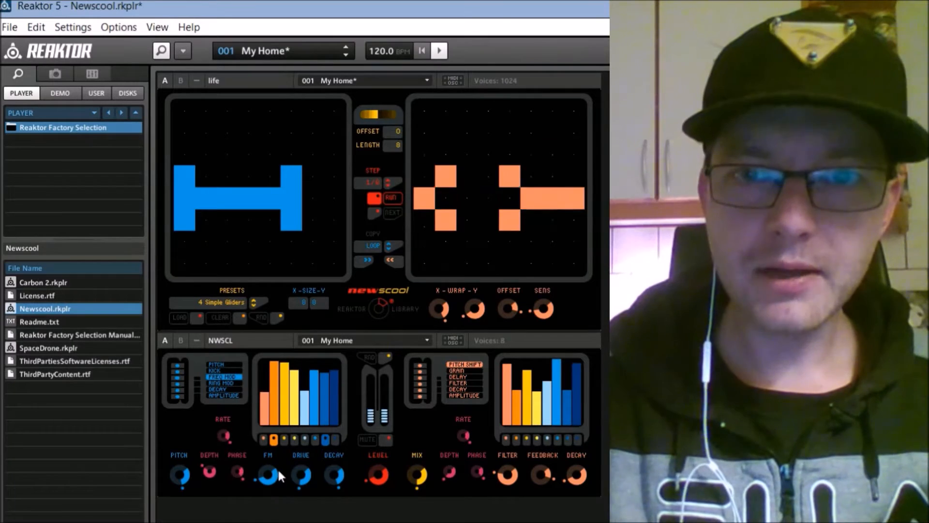
- Show the DECAY values of the NWSCL synth section and switch on all eight toggles below the bars
click(230, 389)
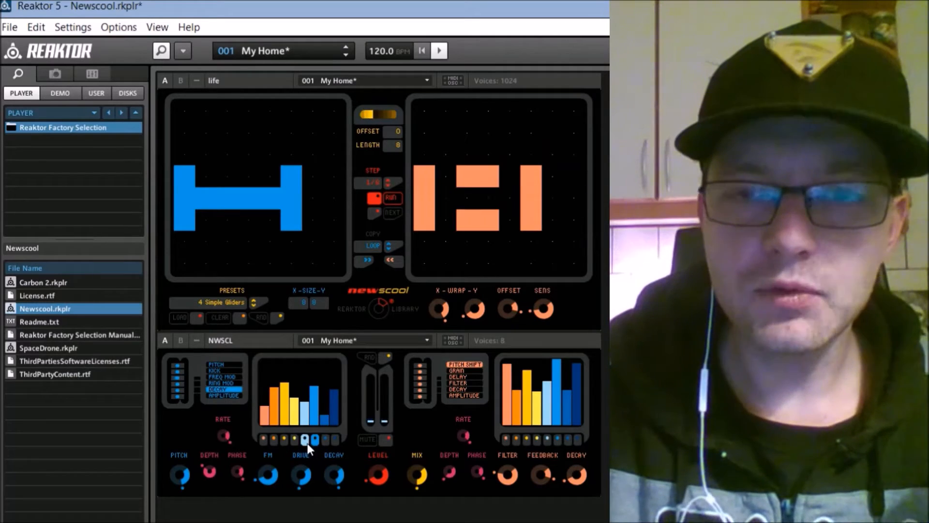
click(284, 439)
click(263, 439)
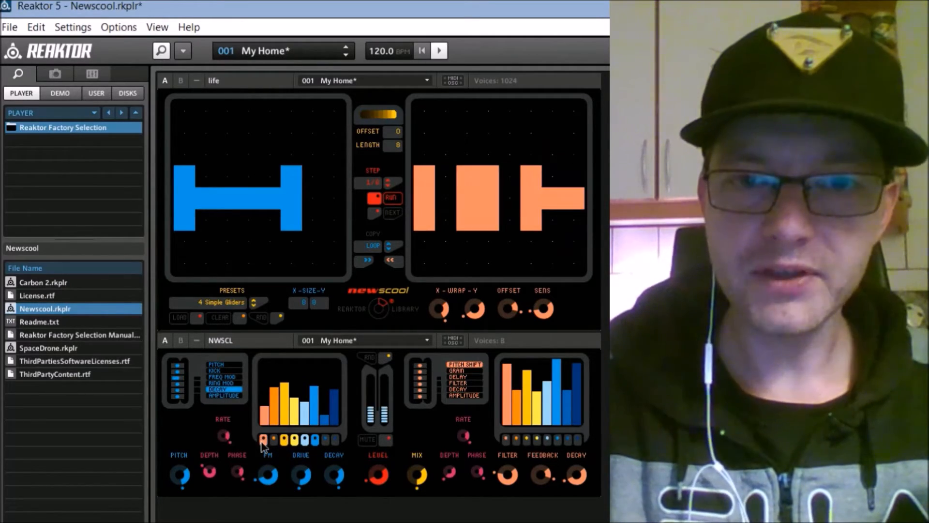
click(325, 439)
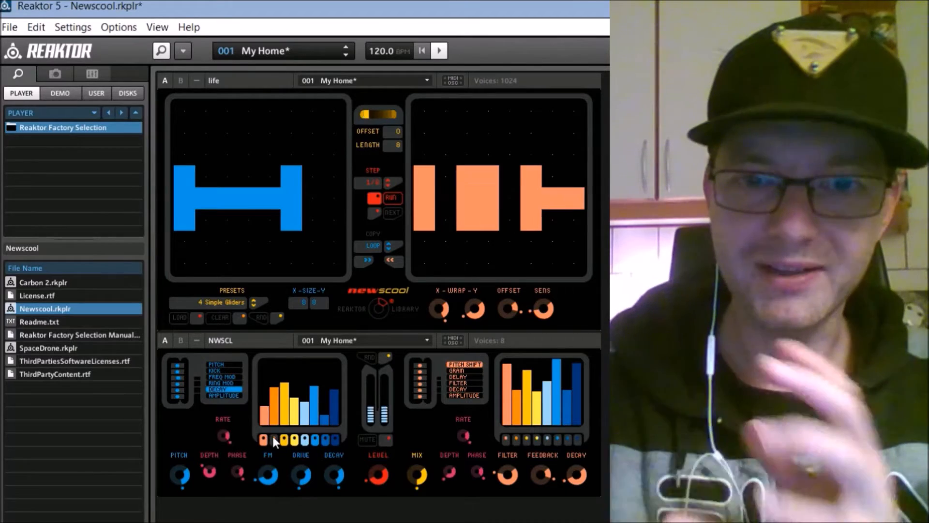
click(274, 439)
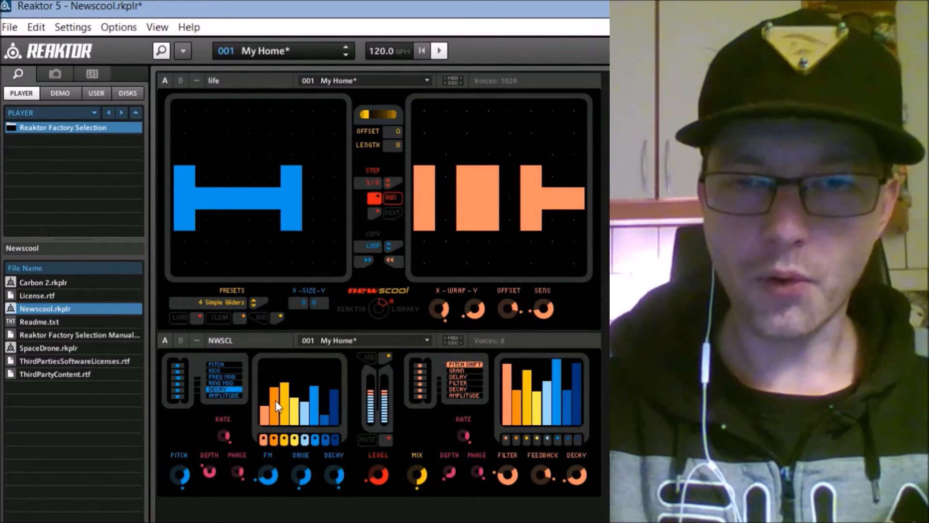
- Lower the second DECAY bar almost to zero, and switch off the second and third toggles below the bars
drag(275, 395, 278, 422)
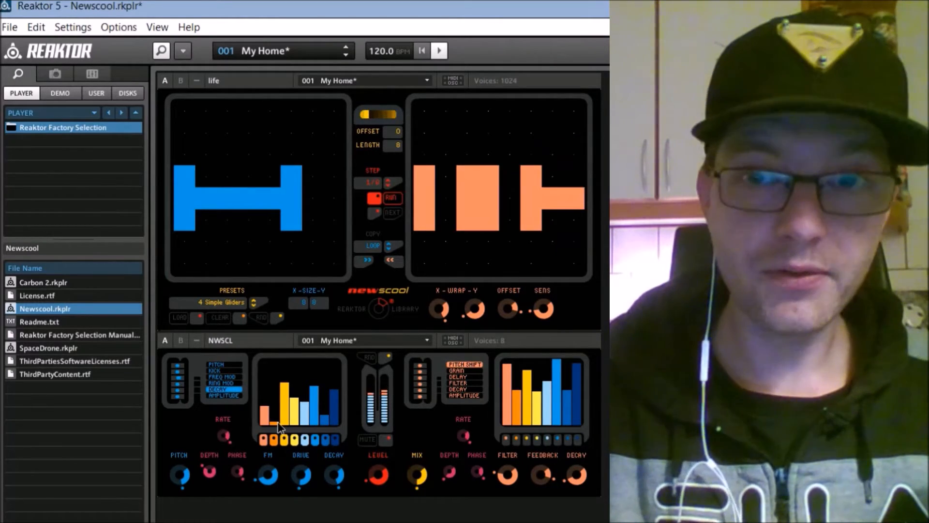
mouse_move(278, 423)
mouse_down()
mouse_move(279, 367)
mouse_move(276, 386)
mouse_up()
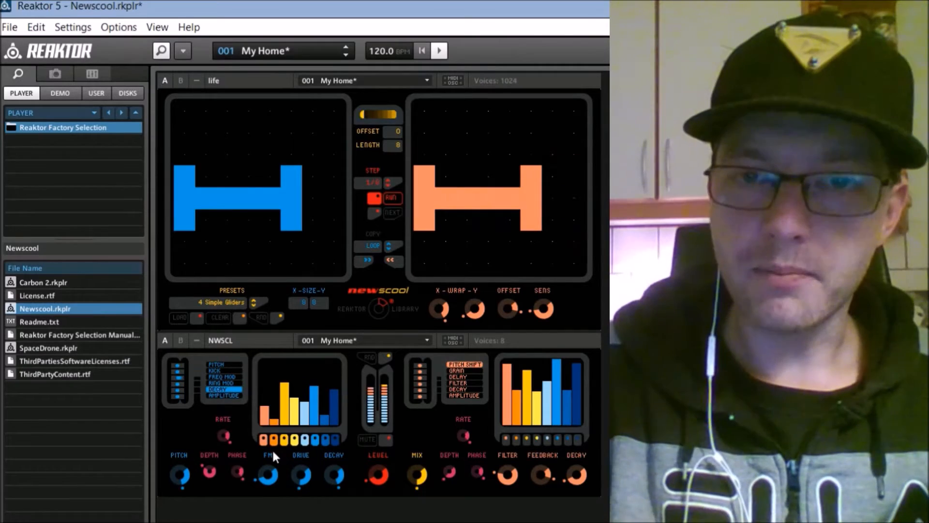
click(273, 438)
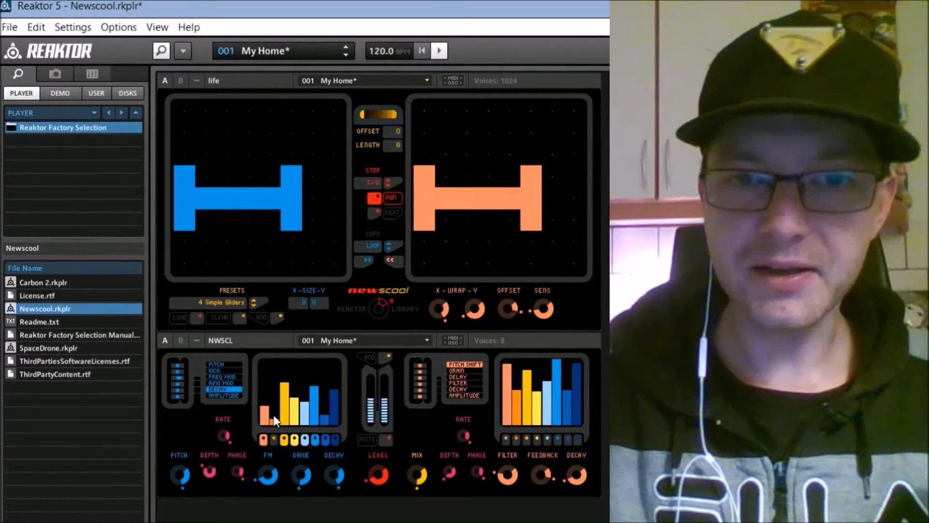
click(285, 439)
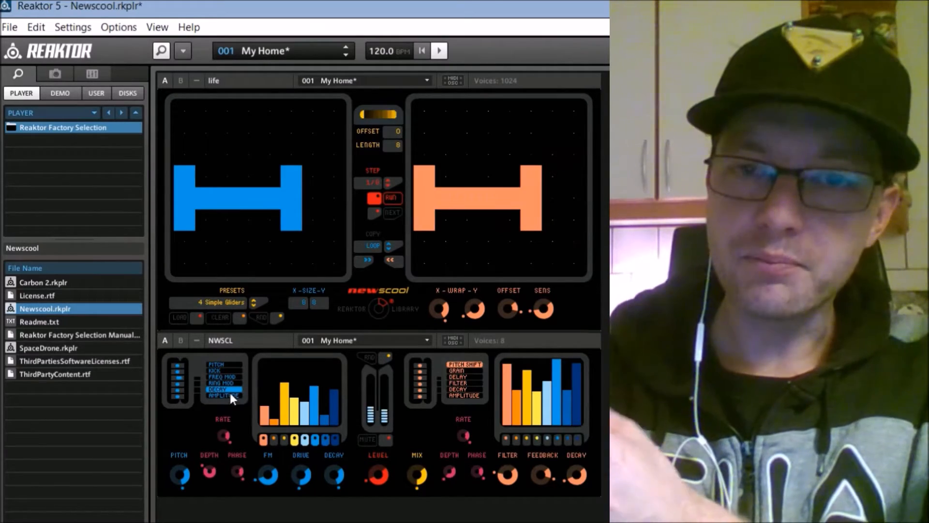
- Show the PITCH values of the NWSCL synth section and switch off all eight toggles below the bars
click(225, 365)
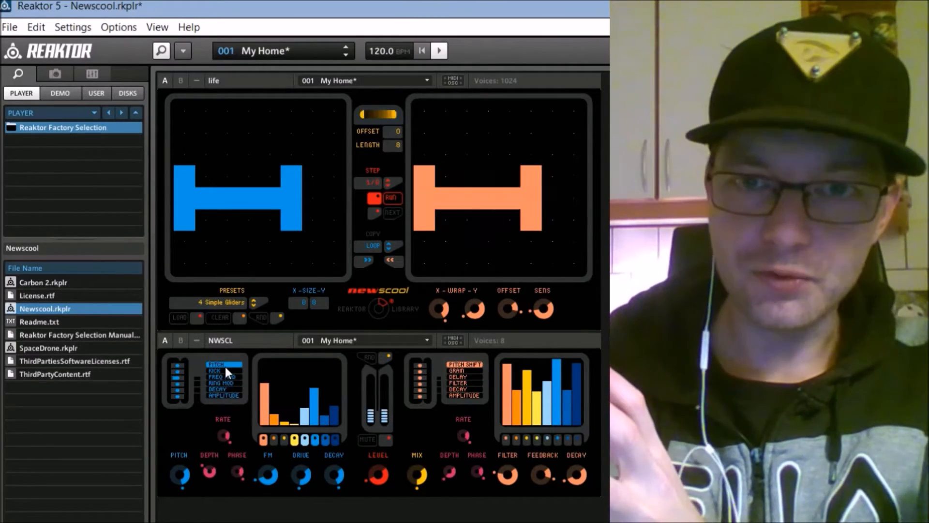
click(273, 440)
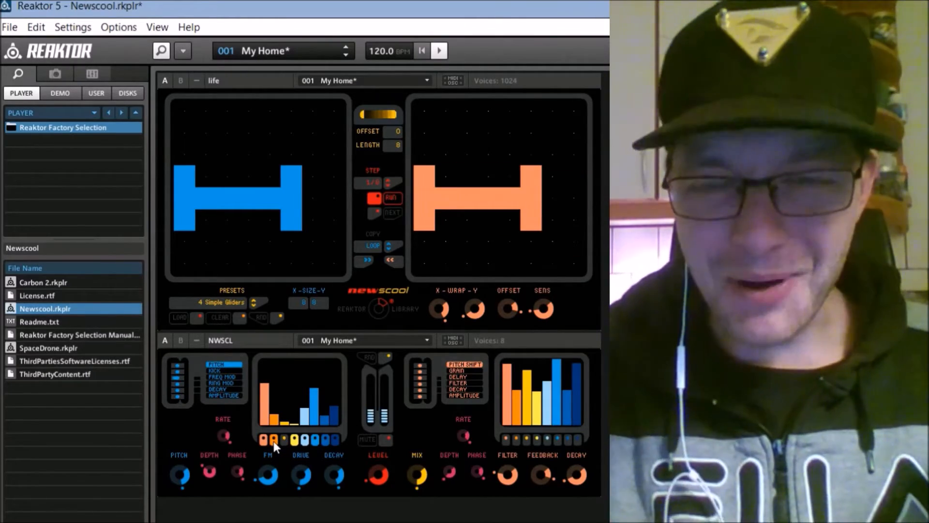
click(274, 440)
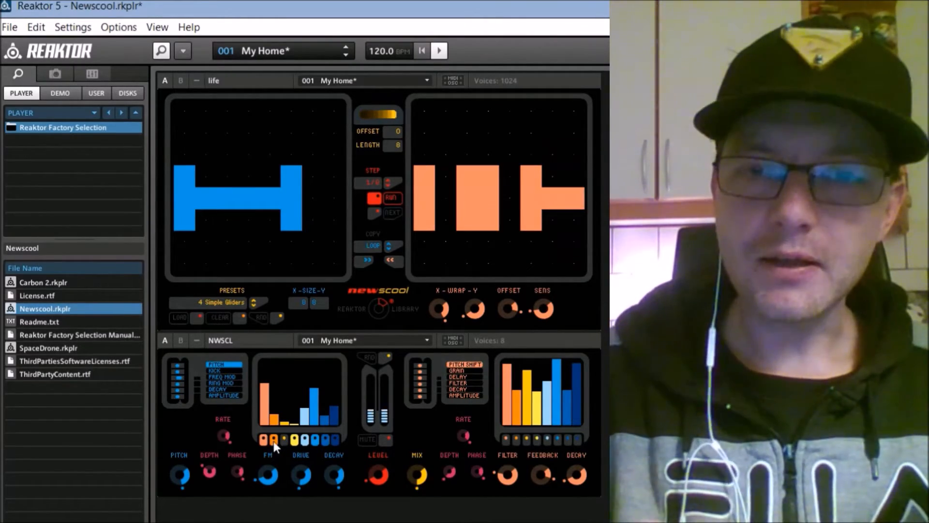
click(294, 440)
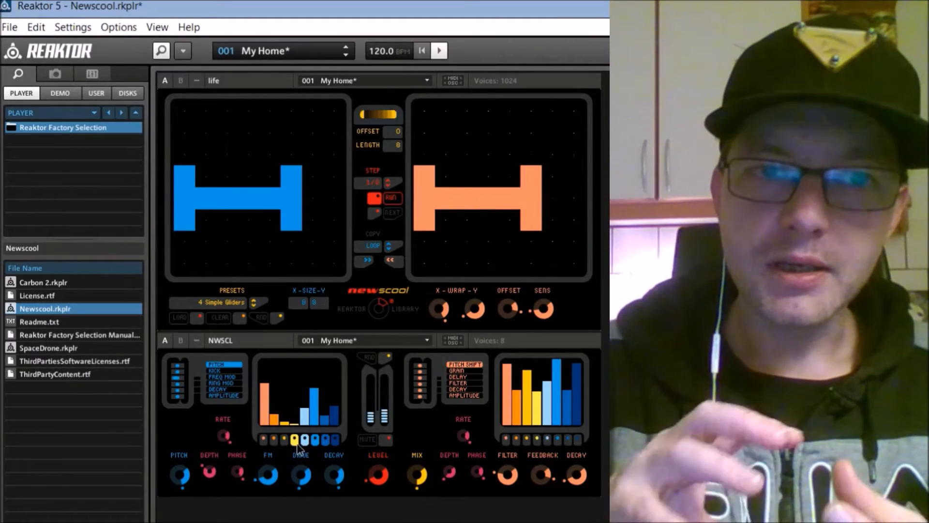
click(304, 439)
click(316, 439)
click(326, 439)
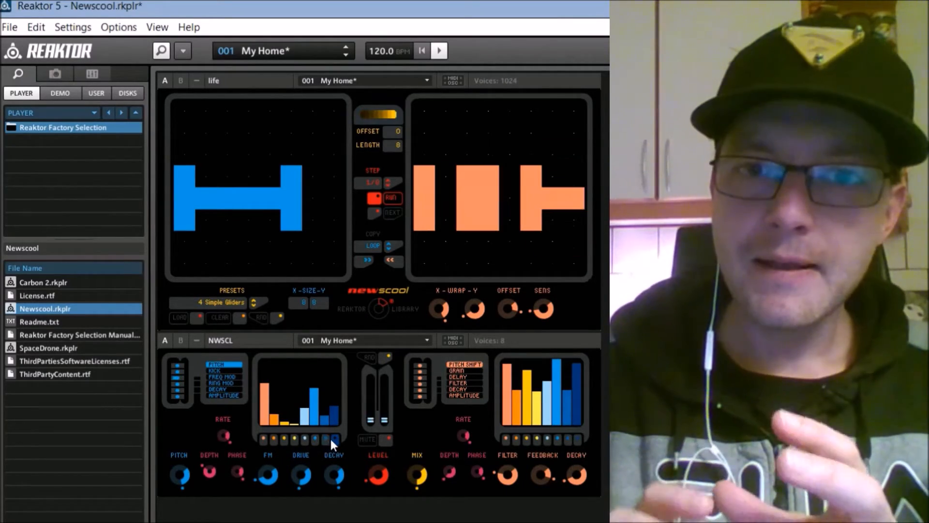
click(333, 440)
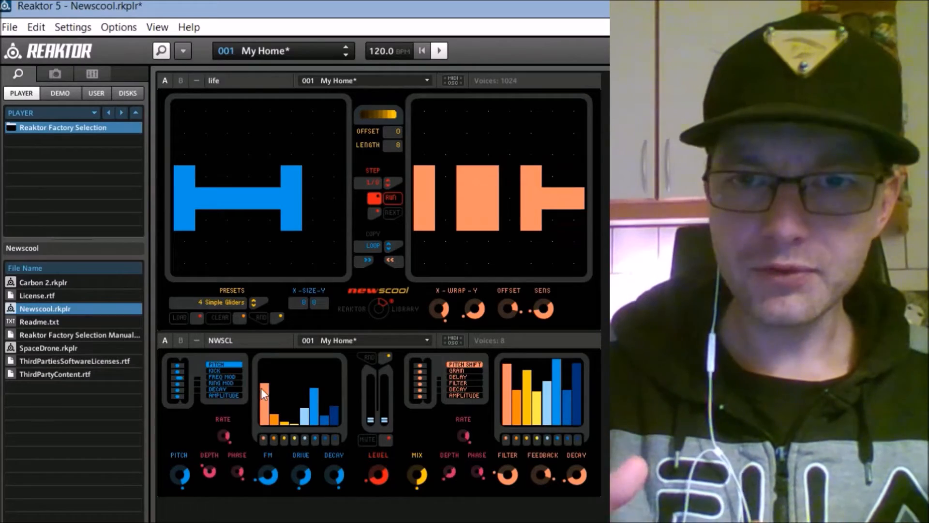
- Flatten all eight PITCH bars, and redraw them at varied heights with the second bar lowest
mouse_move(316, 400)
mouse_down()
mouse_move(306, 435)
mouse_move(330, 428)
mouse_move(274, 426)
mouse_move(285, 439)
mouse_up()
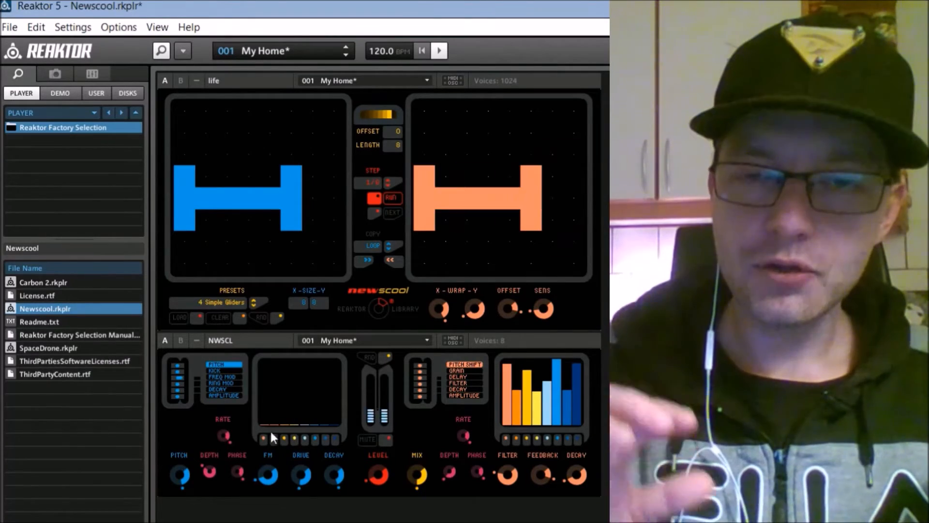
mouse_move(274, 419)
mouse_down()
mouse_move(283, 369)
mouse_move(276, 427)
mouse_move(289, 374)
mouse_move(289, 399)
mouse_move(296, 374)
mouse_move(306, 371)
mouse_move(319, 396)
mouse_move(340, 384)
mouse_up()
drag(274, 417, 263, 403)
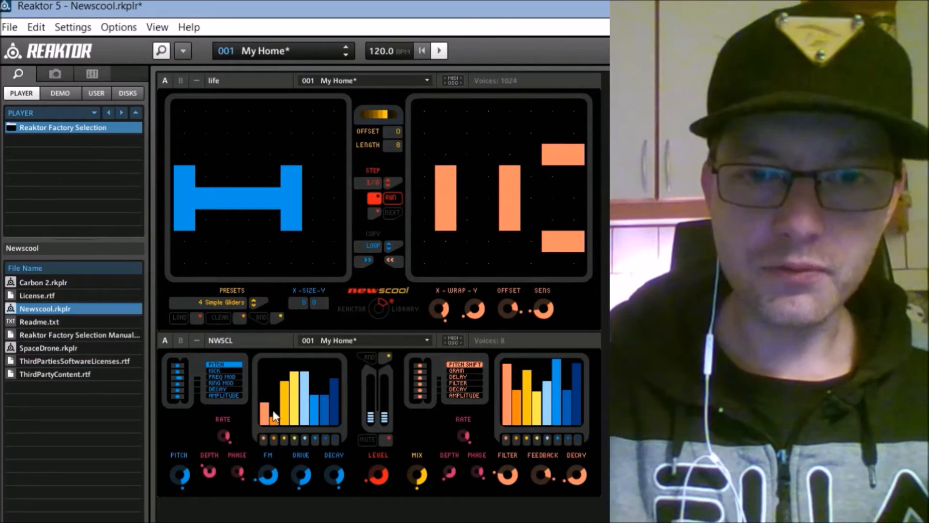
- Switch on the second, third and fourth toggles below the PITCH bars
click(273, 438)
click(283, 439)
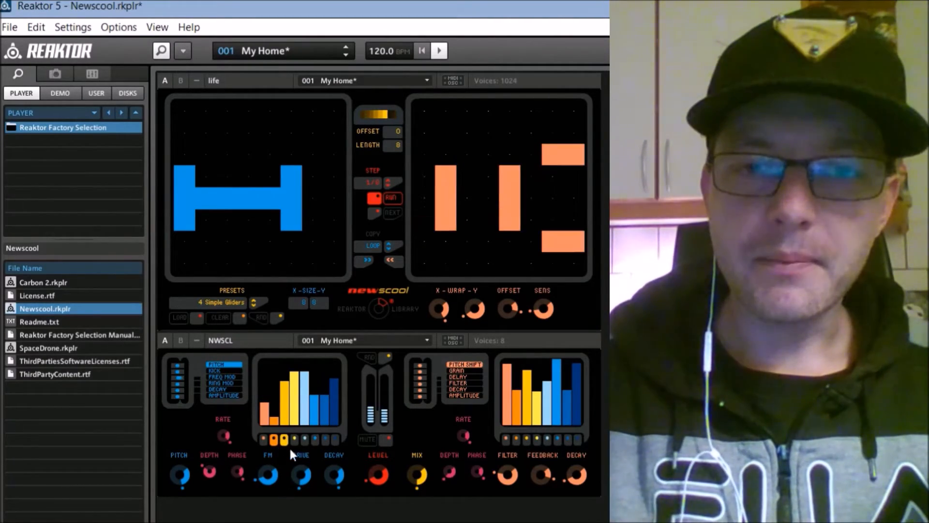
click(295, 439)
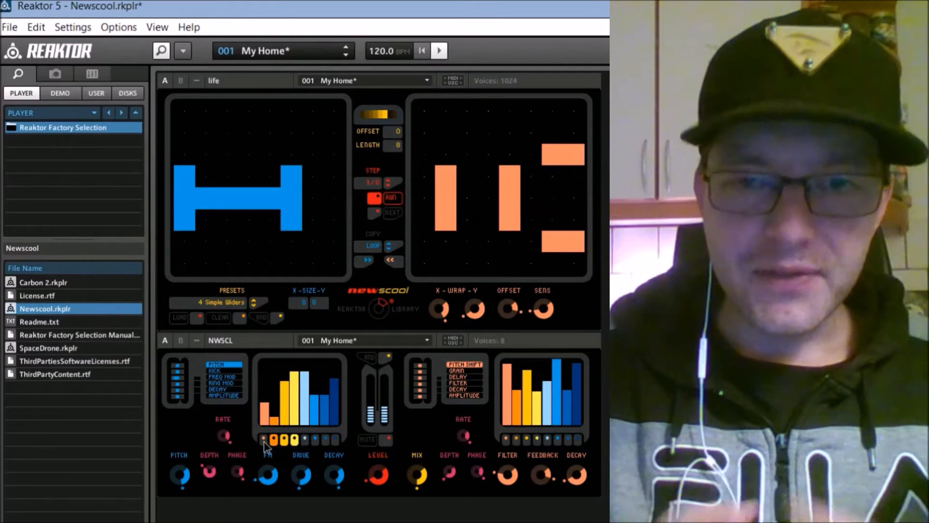
- Switch on the remaining toggles below the PITCH bars so that all eight are active
click(304, 439)
click(315, 439)
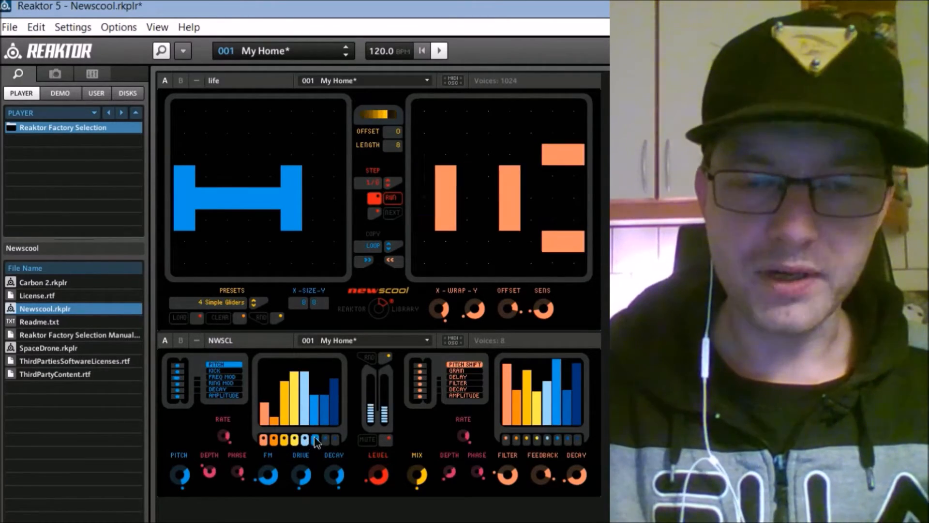
click(325, 439)
click(334, 439)
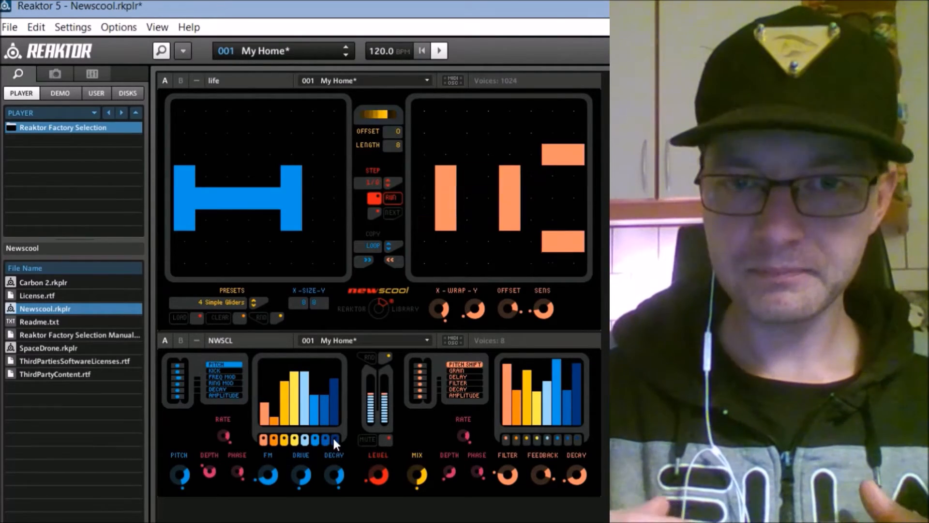
- Switch off all eight toggles below the PITCH bars
click(335, 438)
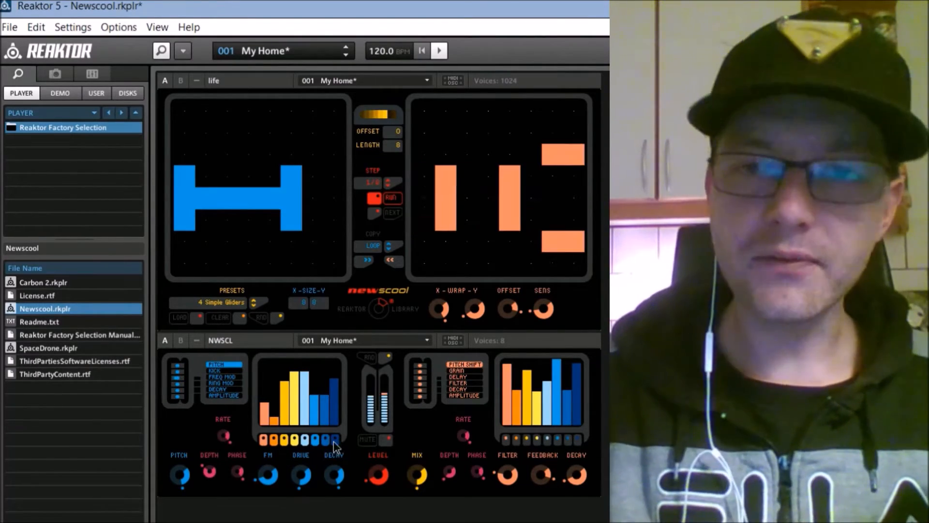
click(326, 441)
click(316, 440)
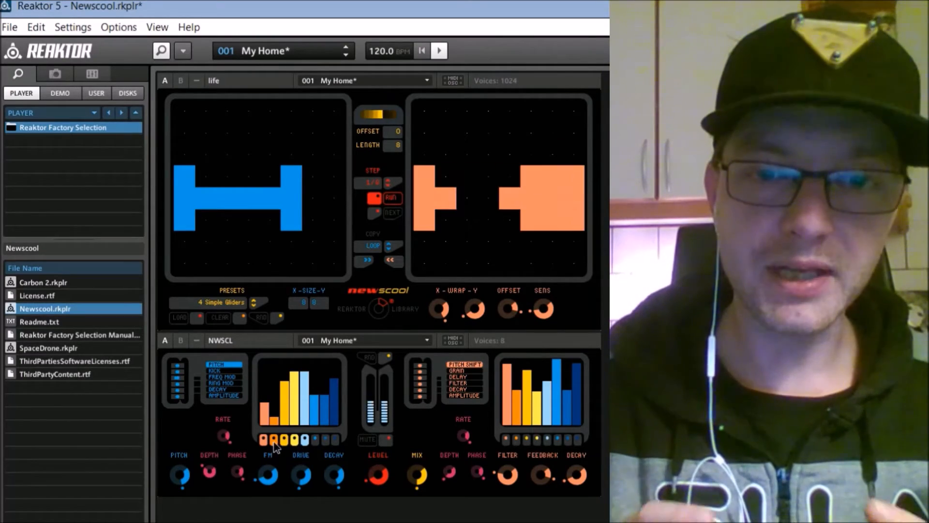
click(274, 440)
click(284, 439)
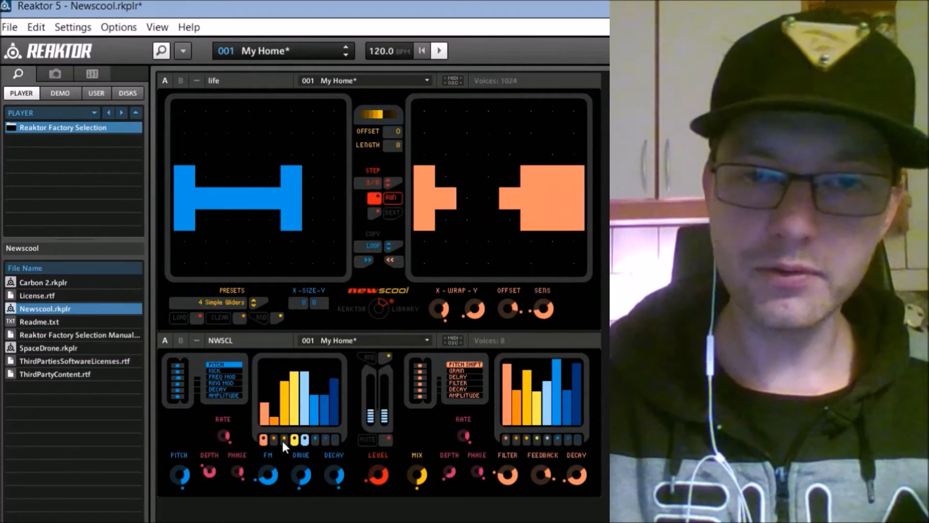
click(294, 439)
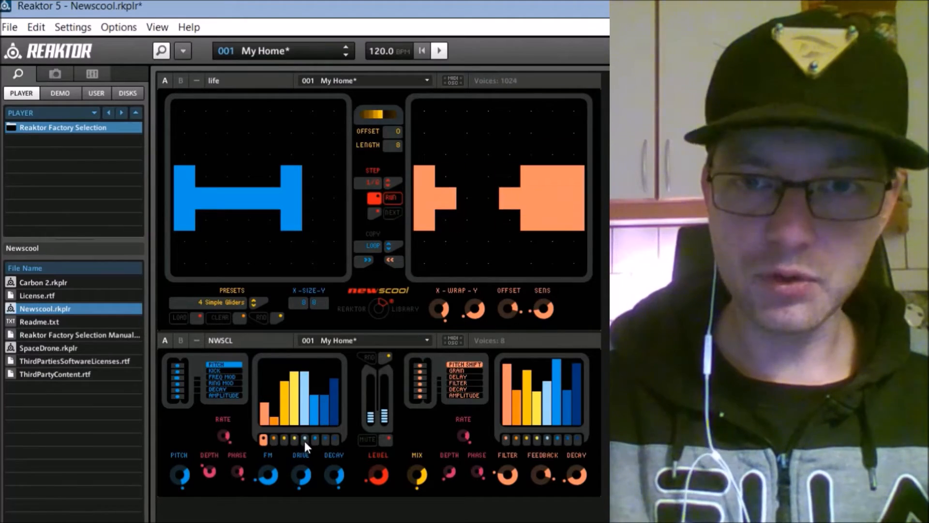
click(305, 440)
click(263, 439)
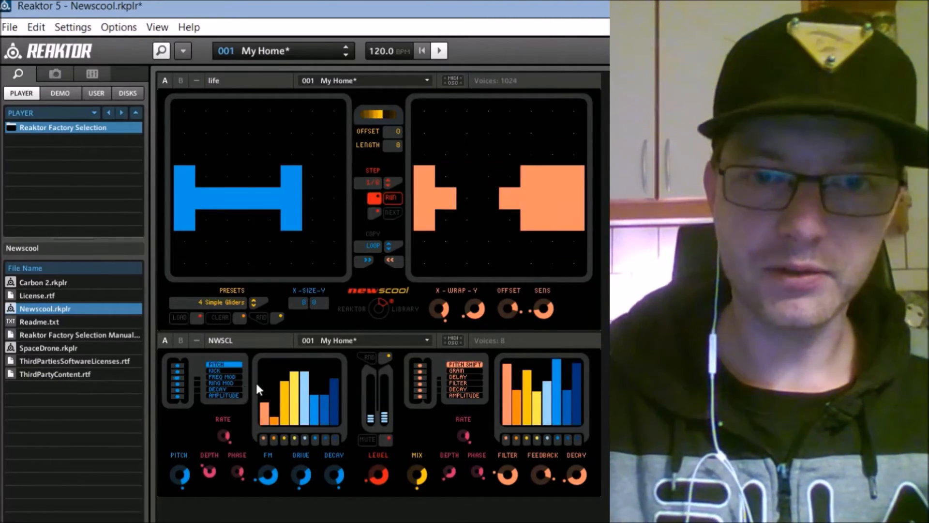
- Redraw the PITCH bars at mostly lower heights, and reduce the second, third and sixth bars further
mouse_move(263, 419)
mouse_down()
mouse_move(285, 393)
mouse_move(300, 409)
mouse_move(320, 409)
mouse_move(332, 391)
mouse_move(314, 407)
mouse_move(314, 393)
mouse_up()
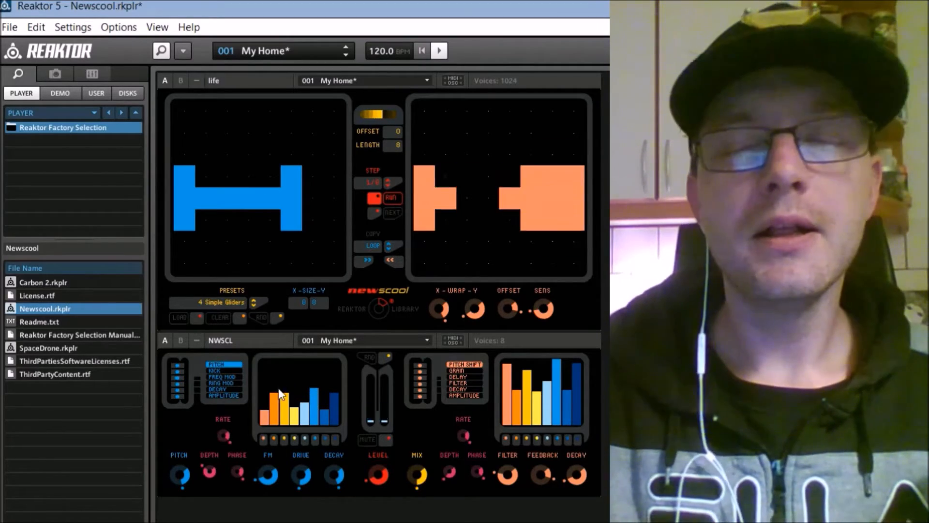
click(274, 402)
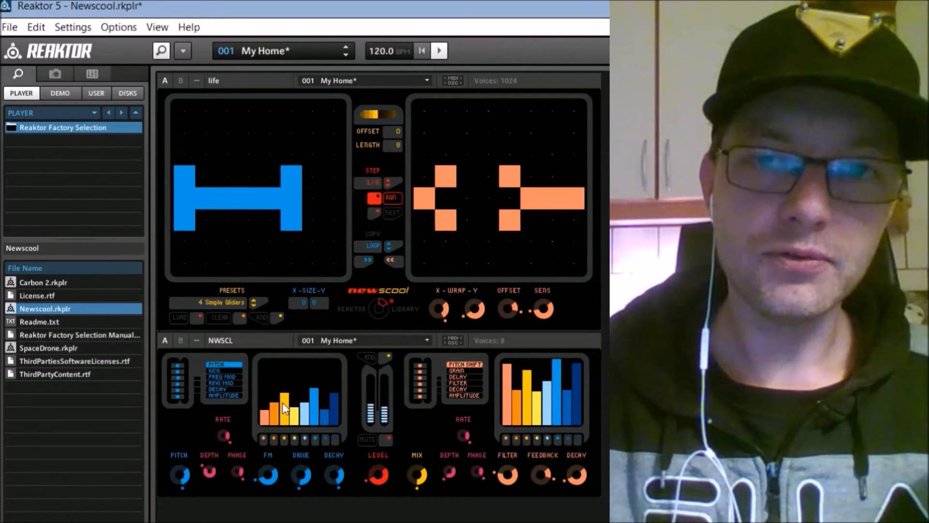
click(286, 412)
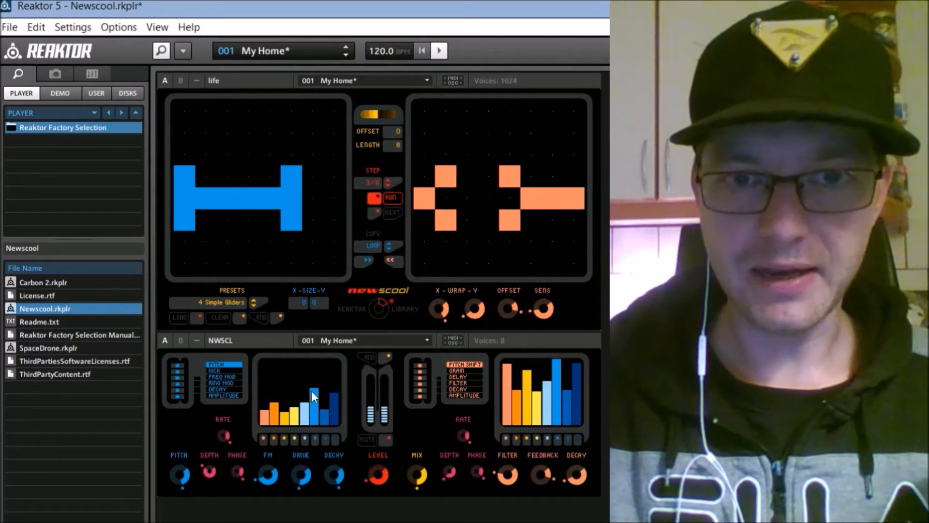
click(311, 408)
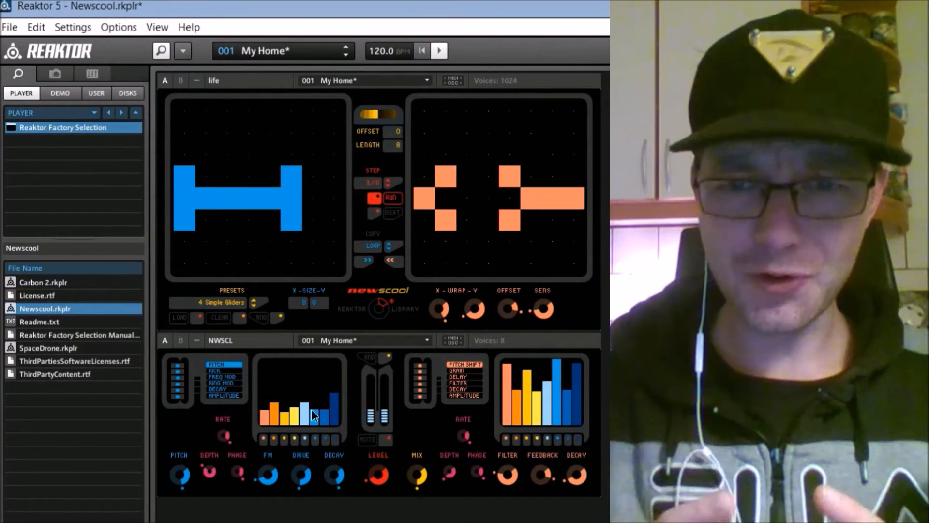
- Lower the first PITCH bar, and raise the fourth and seventh bars before easing them partway back down
click(322, 386)
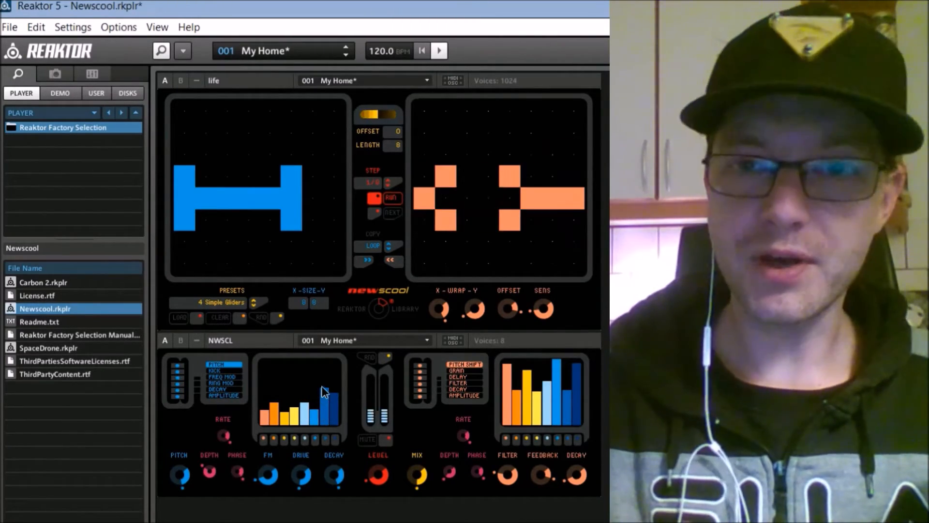
drag(298, 409, 298, 388)
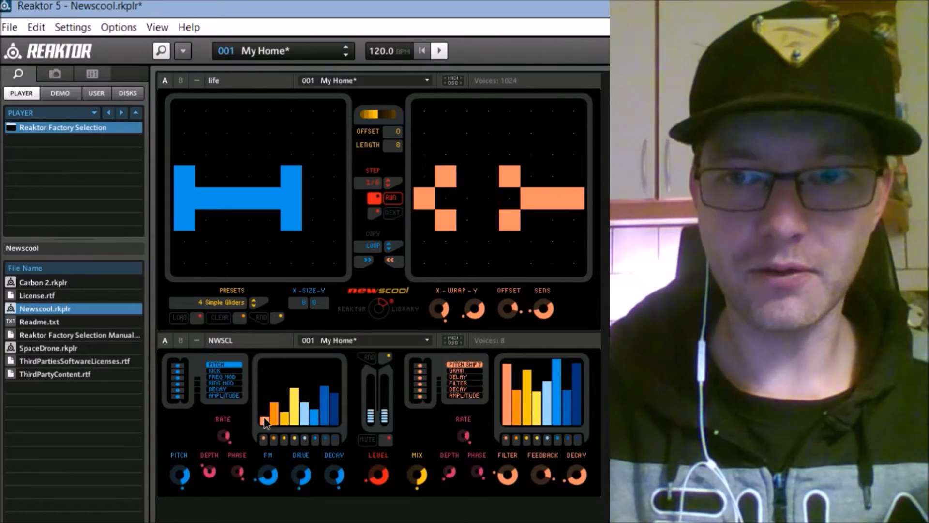
click(266, 419)
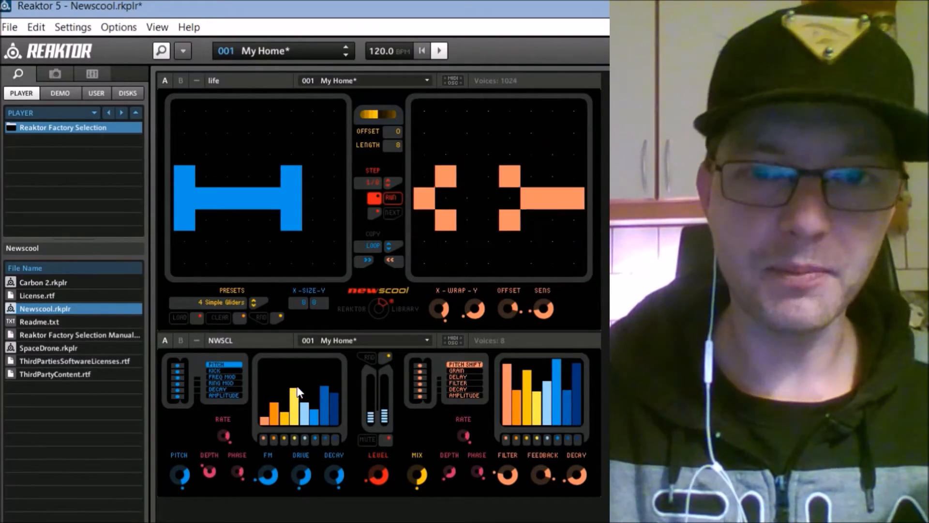
mouse_move(297, 388)
mouse_down()
mouse_move(297, 399)
mouse_move(324, 405)
mouse_up()
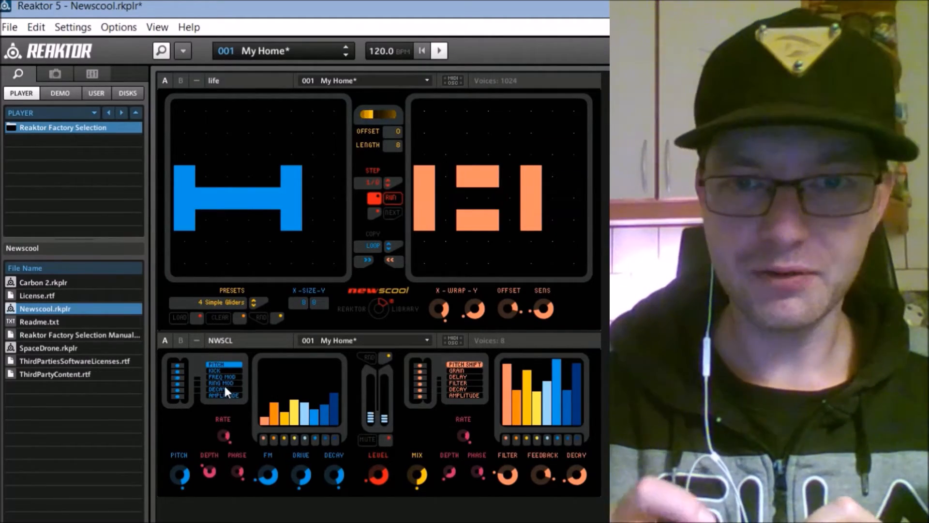
- Show the RING MOD values, flatten the bars, and redraw them as a low curve peaking at the fifth bar
click(227, 377)
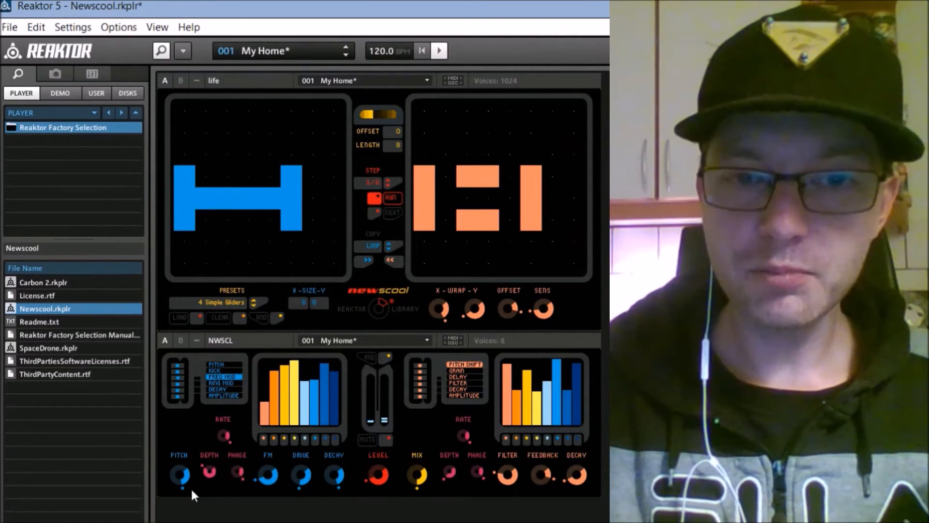
click(226, 382)
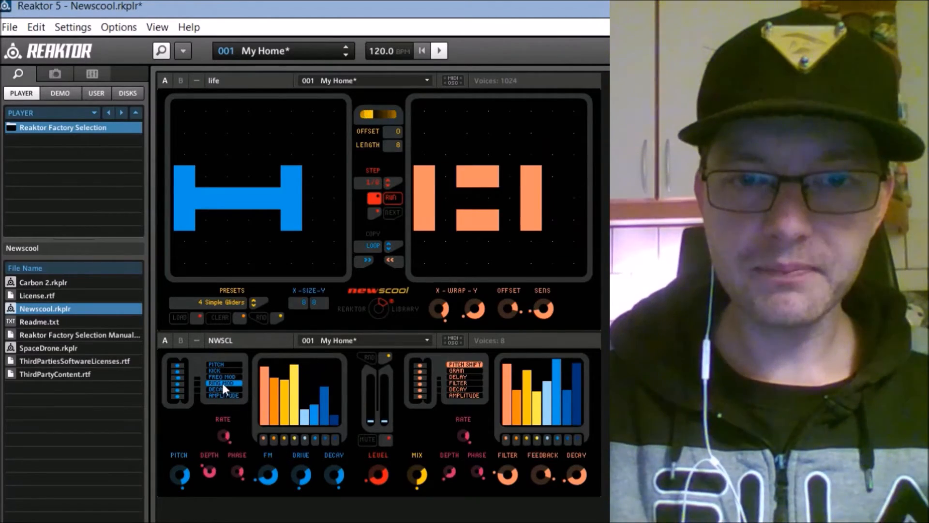
mouse_move(264, 373)
mouse_down()
mouse_move(264, 405)
mouse_move(286, 426)
mouse_move(265, 432)
mouse_up()
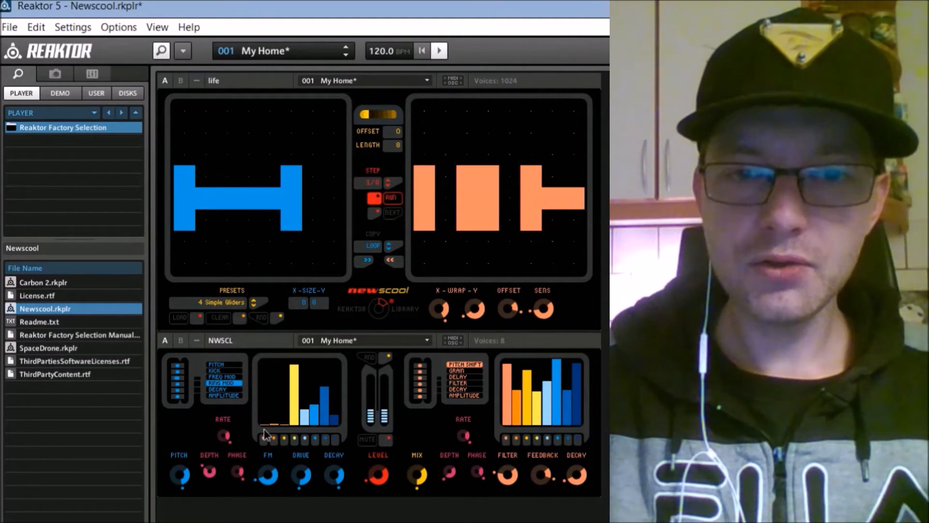
mouse_move(308, 387)
mouse_down()
mouse_move(303, 411)
mouse_move(314, 402)
mouse_move(314, 426)
mouse_up()
drag(324, 394, 329, 426)
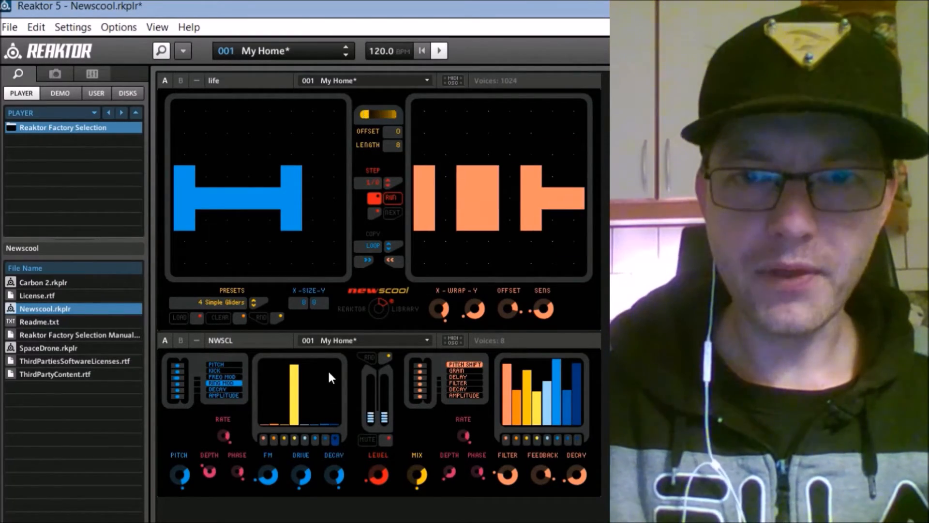
mouse_move(295, 373)
mouse_down()
mouse_move(286, 420)
mouse_move(309, 403)
mouse_move(324, 424)
mouse_up()
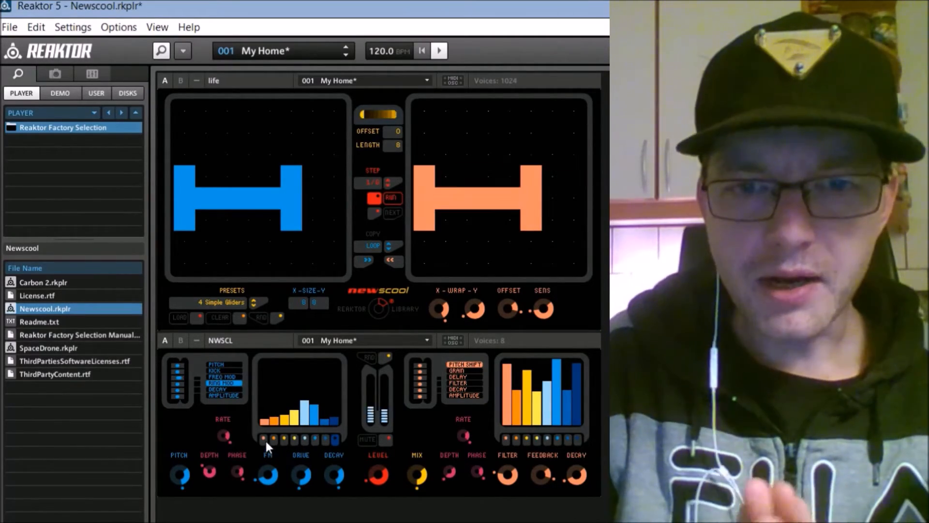
- Switch on the first, fourth, sixth and seventh toggles below the RING MOD bars, trying the second and third before switching them off
click(264, 440)
click(275, 440)
click(286, 439)
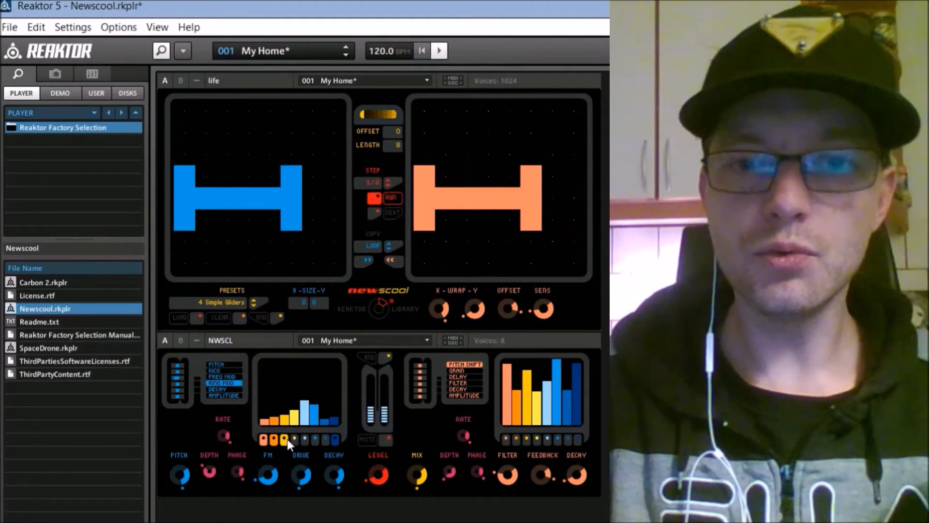
click(315, 439)
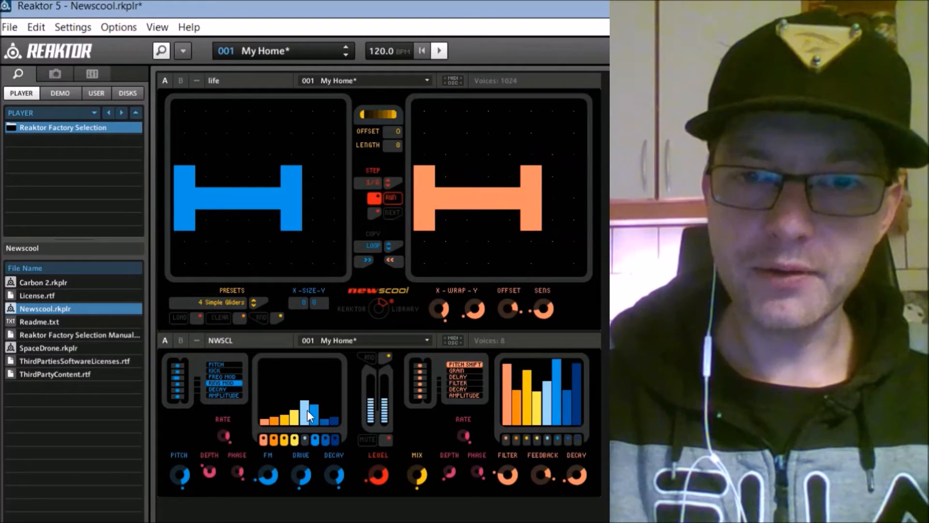
click(273, 439)
click(283, 440)
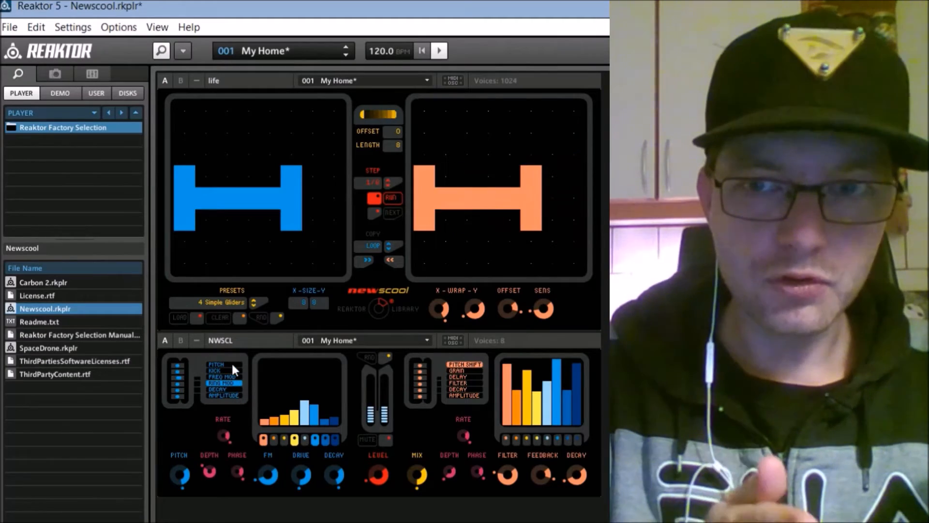
- Show the KICK values, and adjust the PITCH, DEPTH, FM and DRIVE knobs of the NWSCL section, turning PITCH down
click(227, 370)
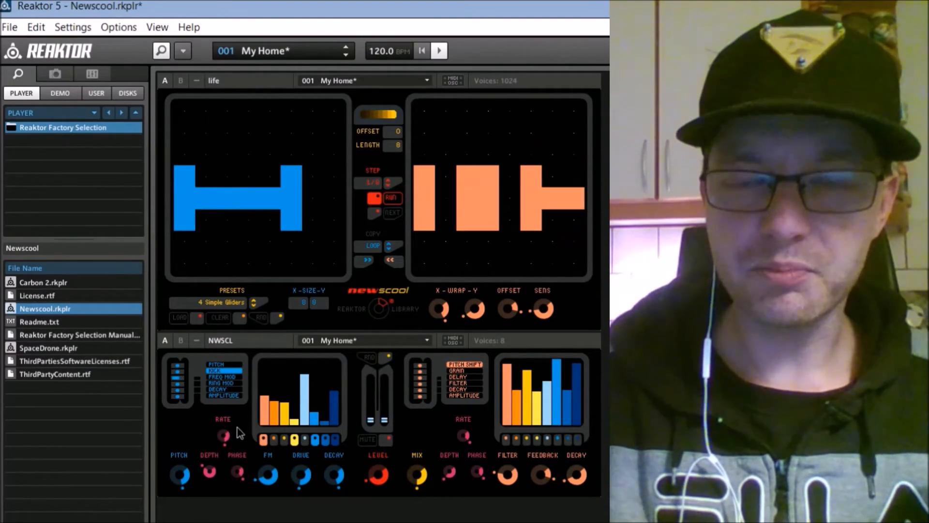
drag(185, 481, 199, 464)
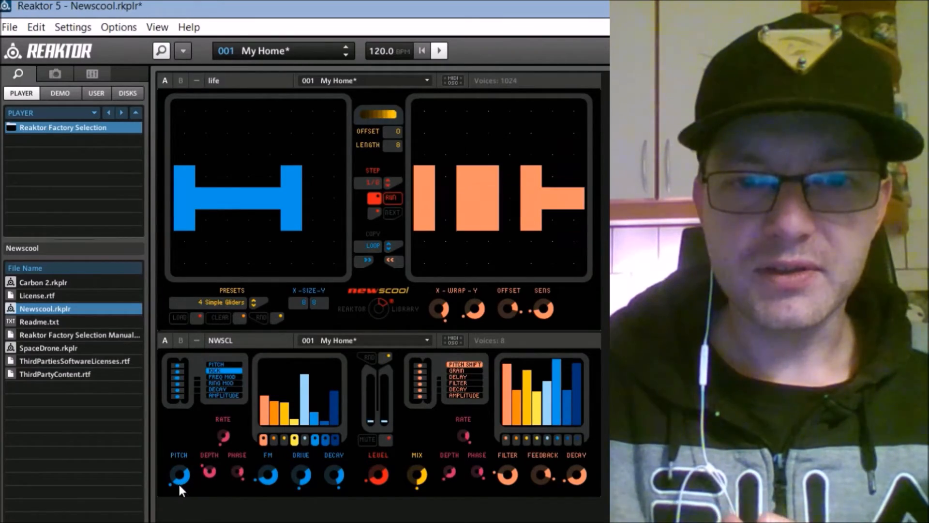
drag(177, 485, 220, 484)
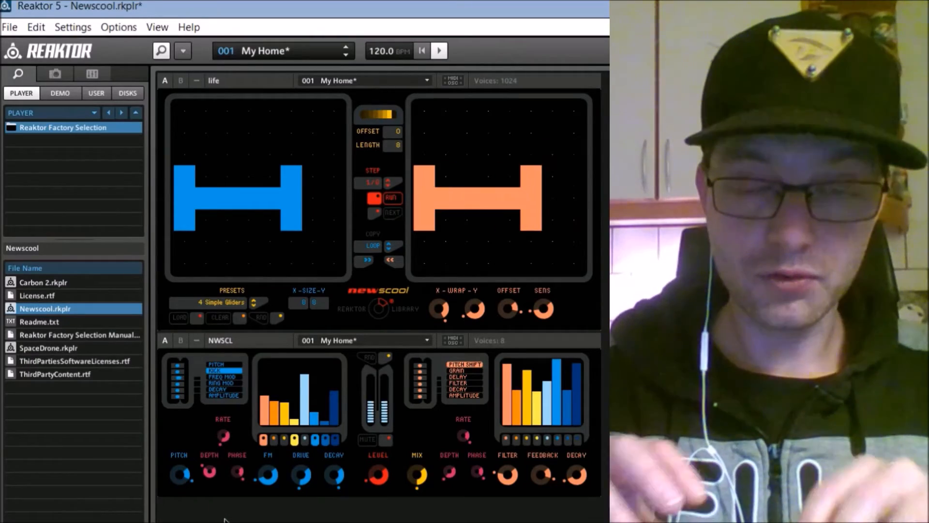
drag(208, 470, 209, 494)
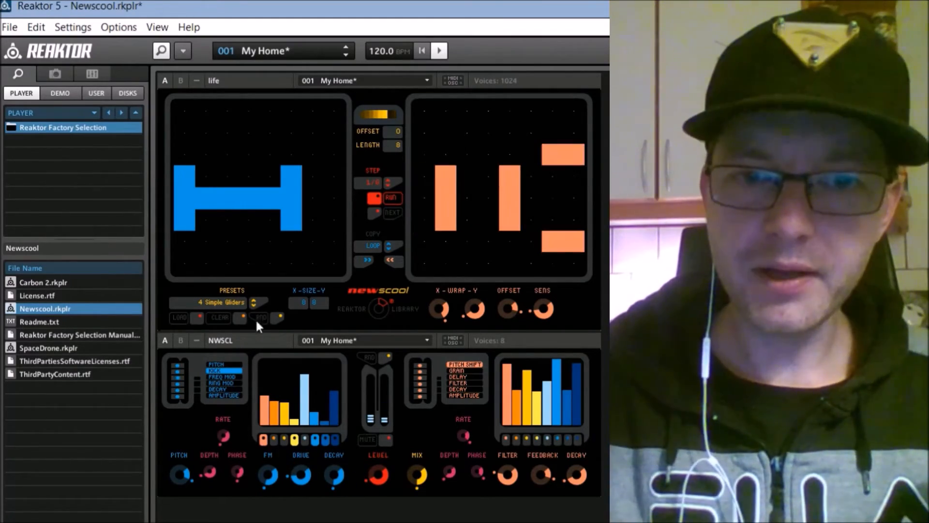
- Draw a T four cells wide with a two-cell stem above the H in the blue grid, and set the grid size to X 25, Y 18
drag(228, 119, 284, 119)
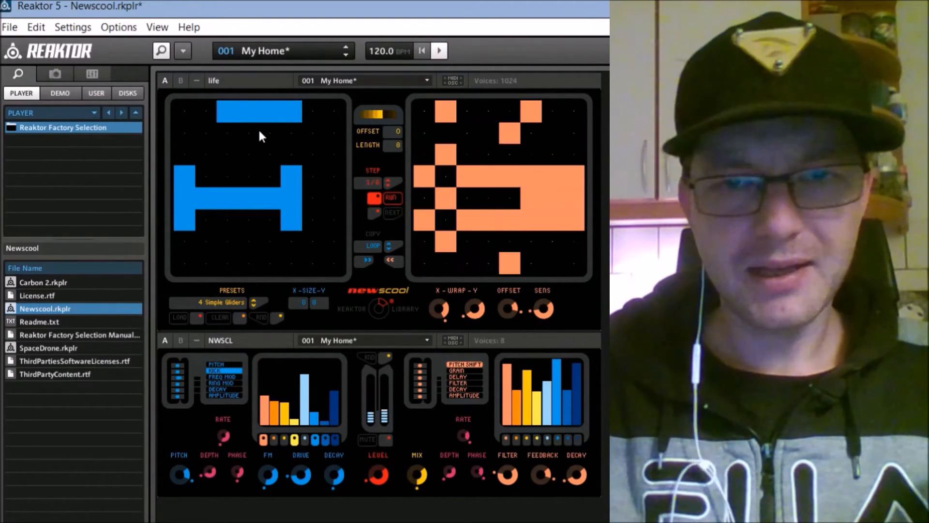
click(257, 133)
click(251, 156)
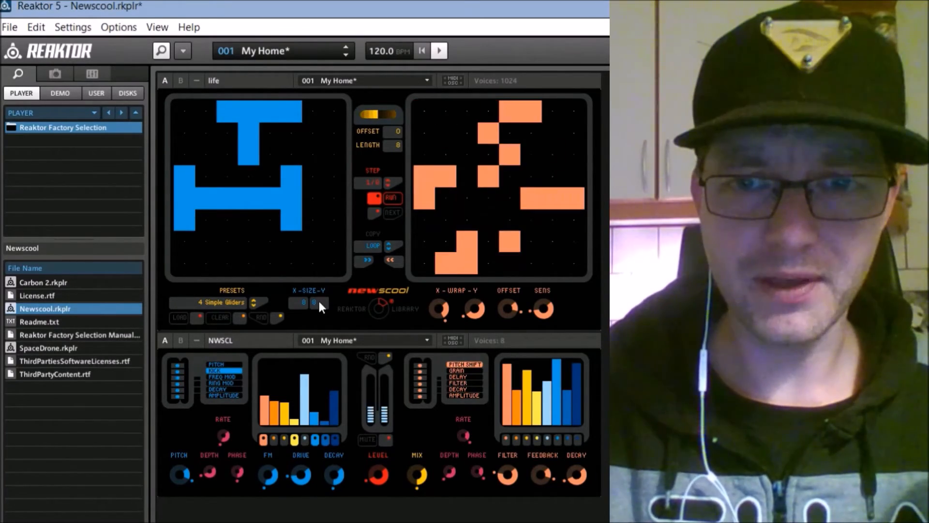
drag(319, 302, 347, 308)
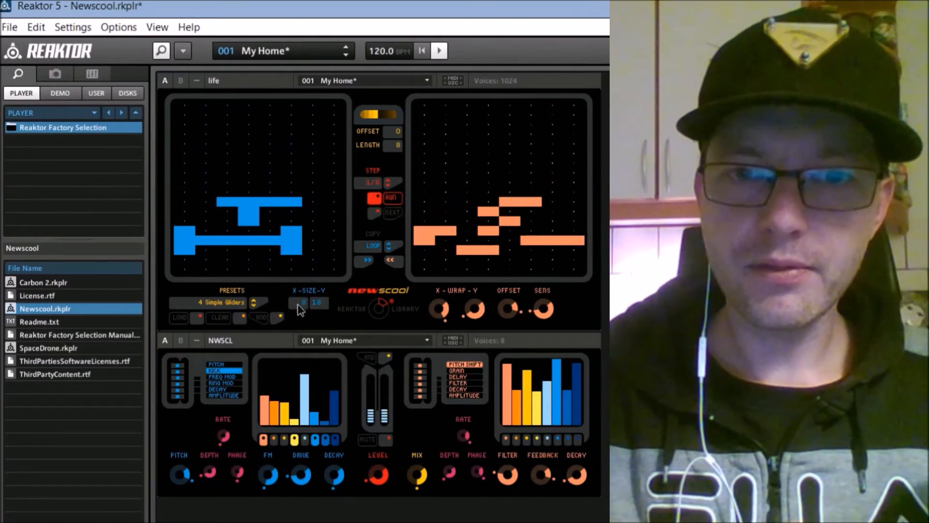
drag(297, 301, 324, 258)
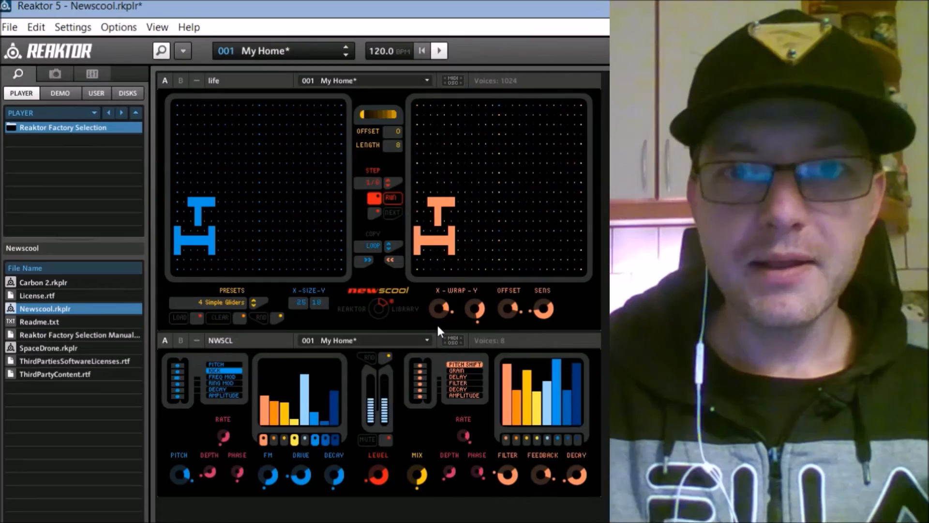
- Turn the X-WRAP knob down to minimum and up nearly to maximum, and do the same with the OFFSET knob
drag(447, 308, 443, 325)
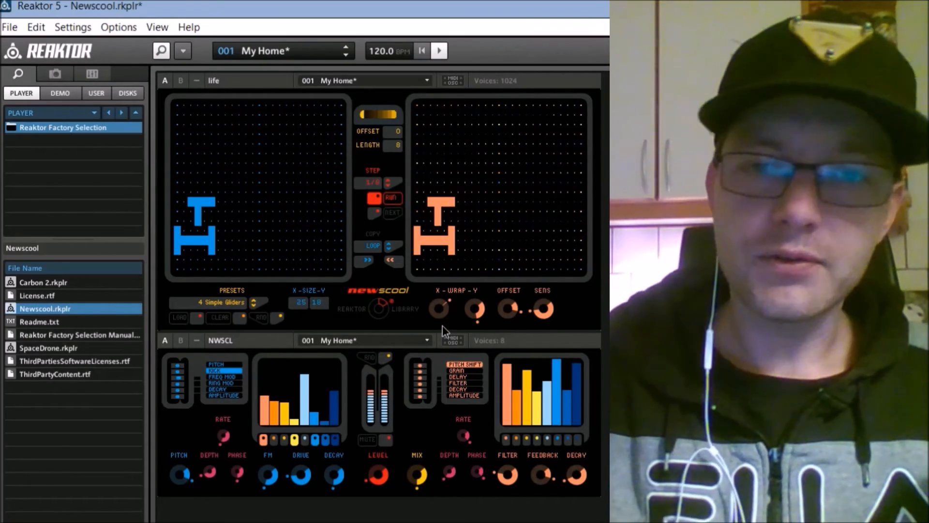
drag(442, 326, 464, 257)
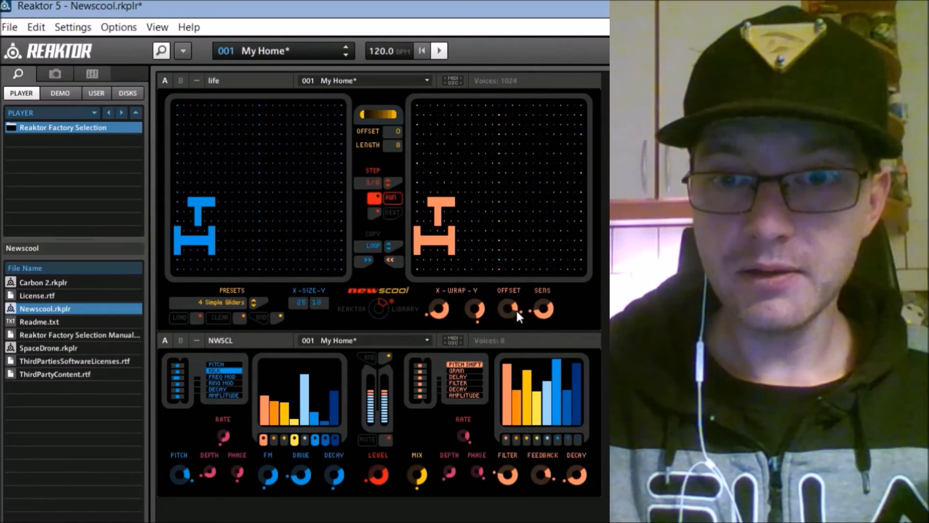
drag(514, 306, 513, 329)
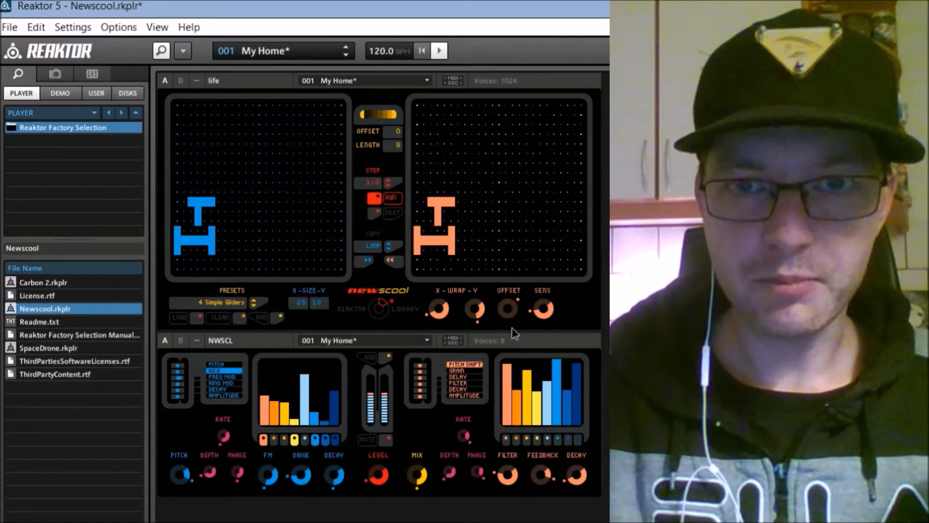
drag(513, 333, 517, 290)
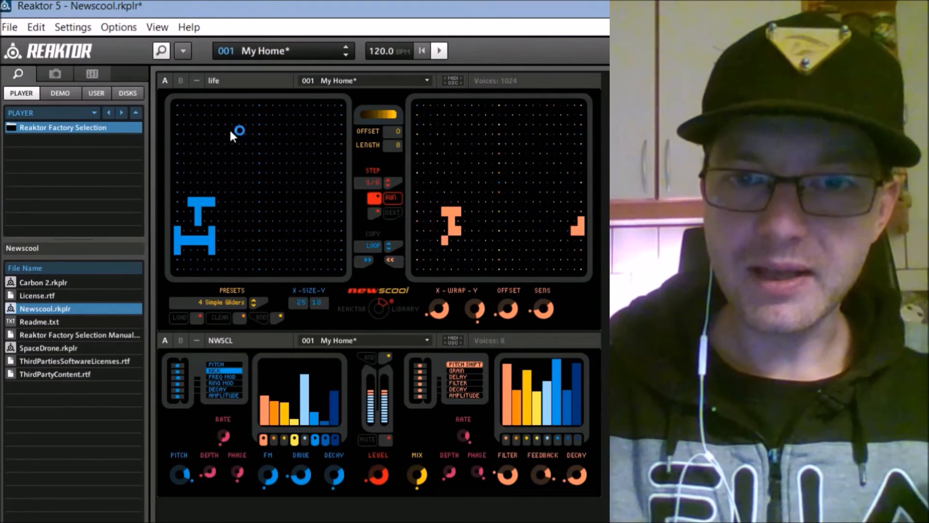
- Clear the drawn cell pattern from the grid and load the Asteroids snapshot for the NWSCL section
click(221, 318)
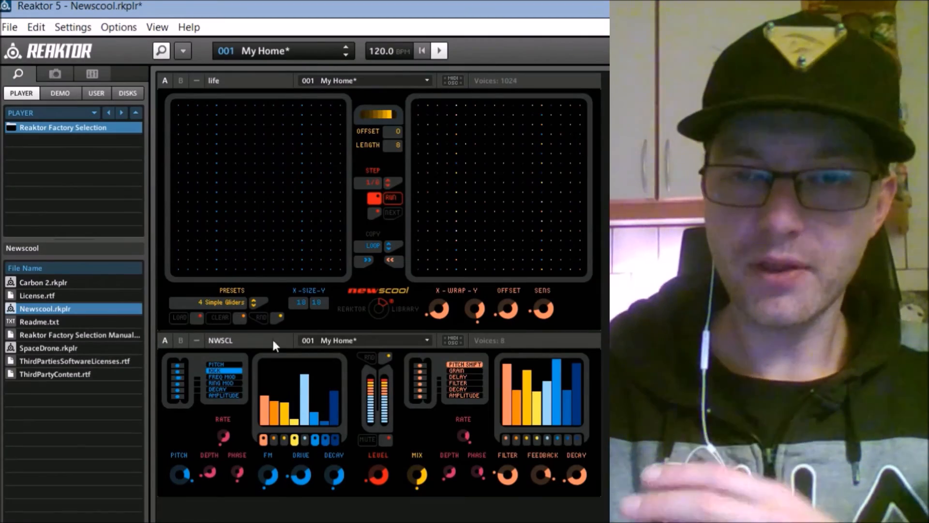
click(334, 340)
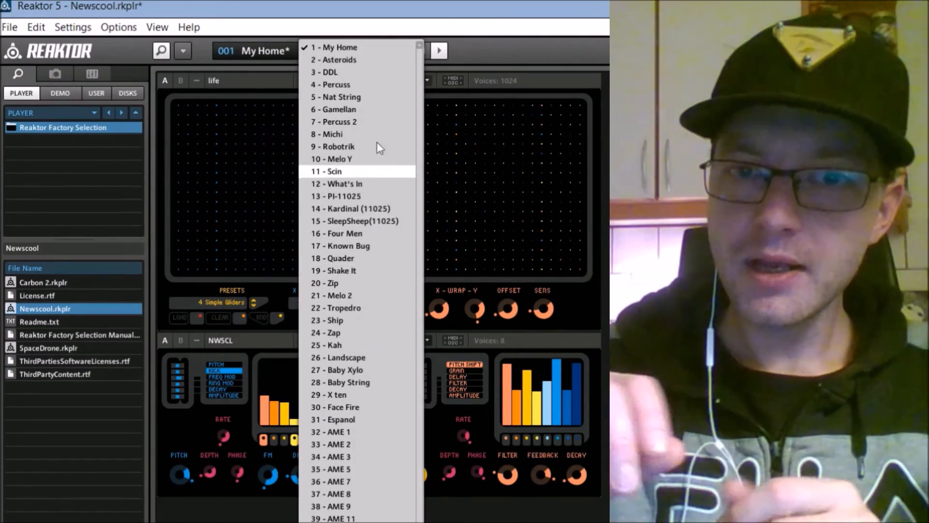
click(360, 59)
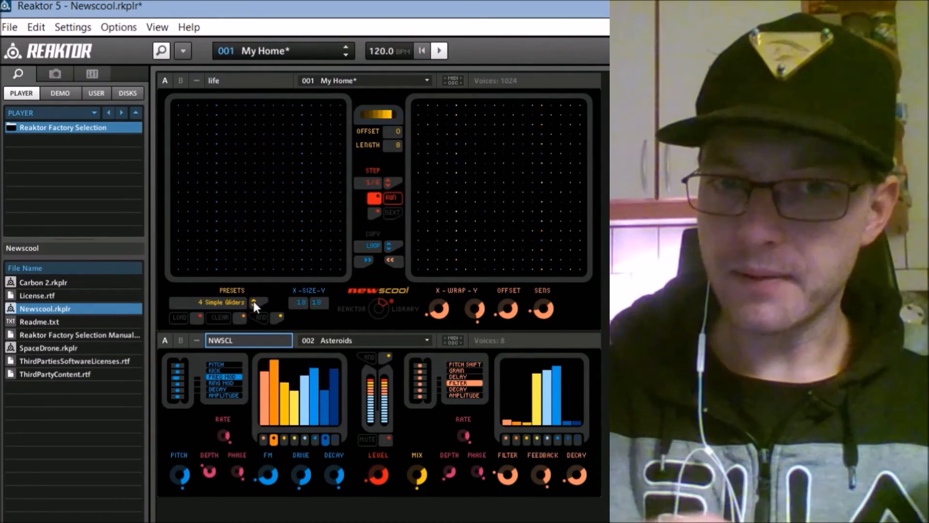
- Load the Bookend preset pattern into the blue grid and copy it to the orange grid
drag(231, 299, 310, 201)
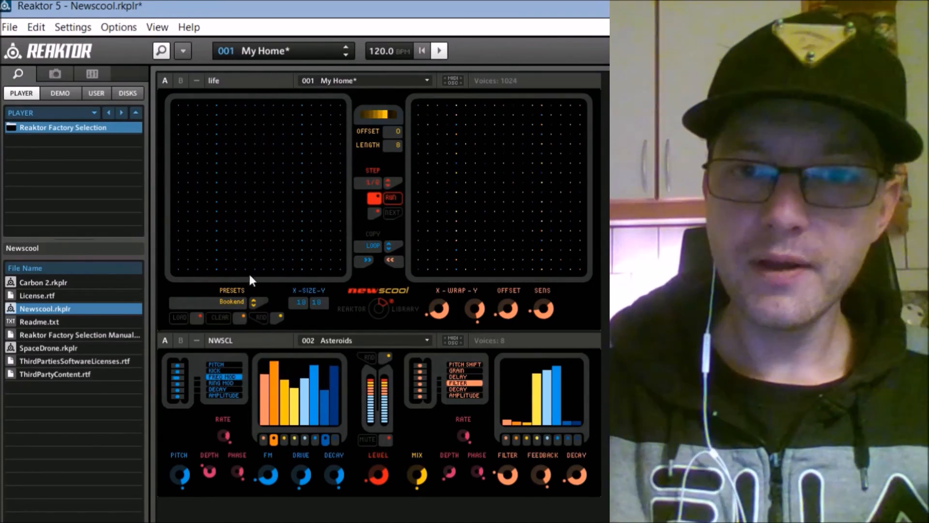
click(175, 317)
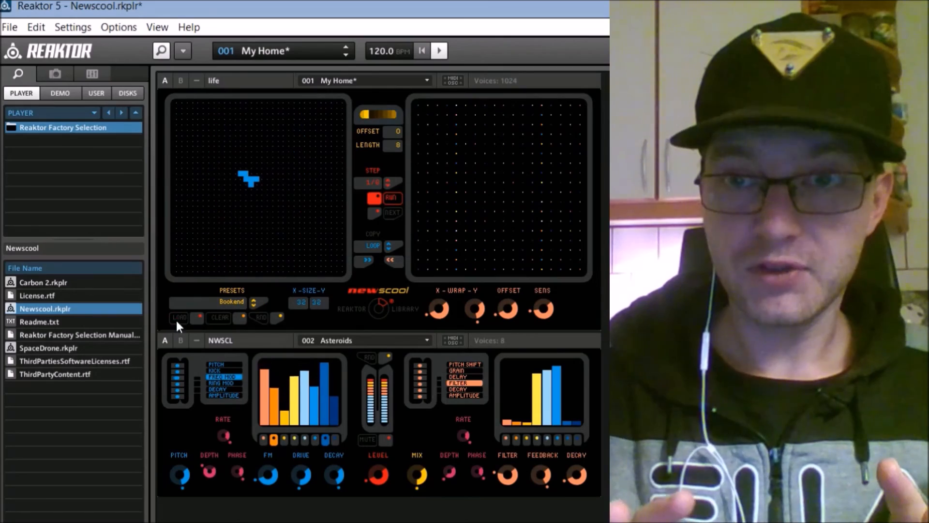
click(369, 261)
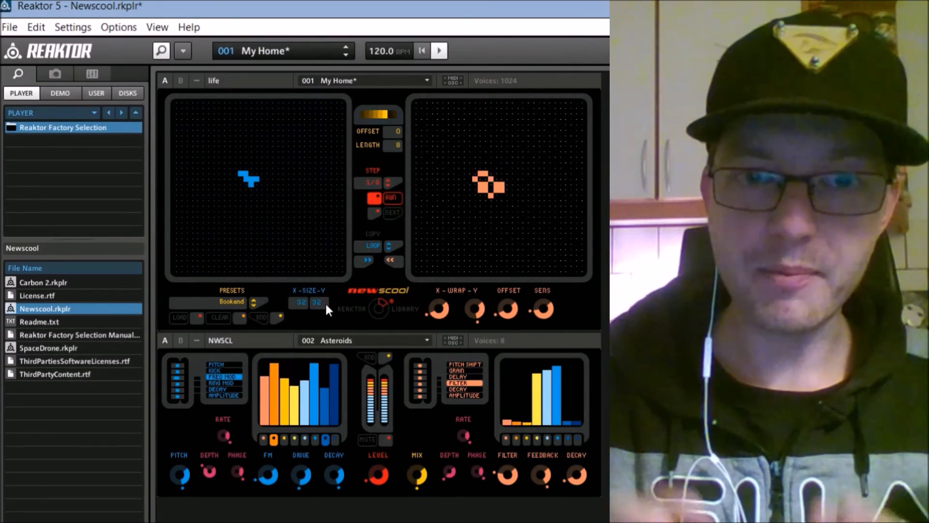
click(390, 260)
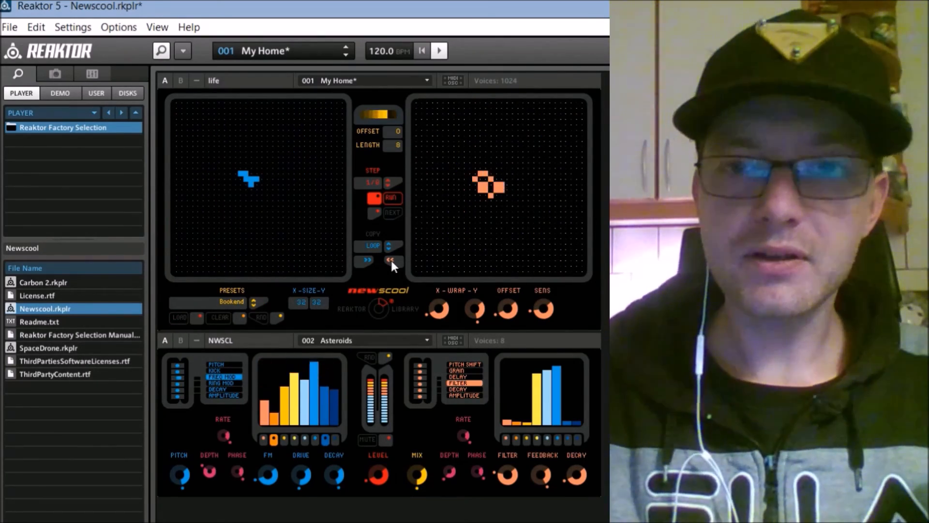